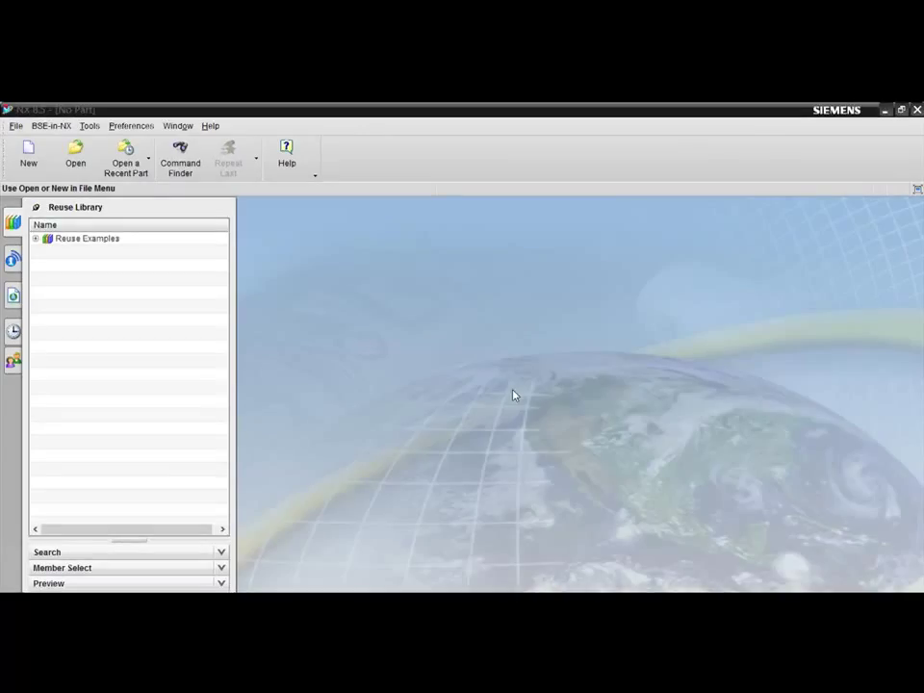
Open the part file BSE_in_NX_case.prt to display the green bracket and its body list.
left_click(17, 126)
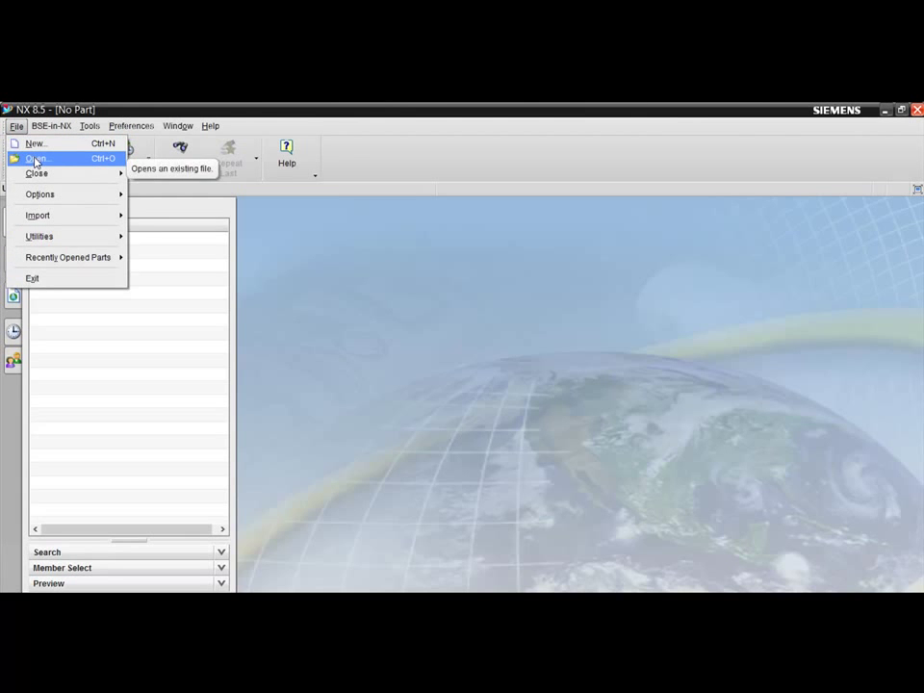
left_click(35, 160)
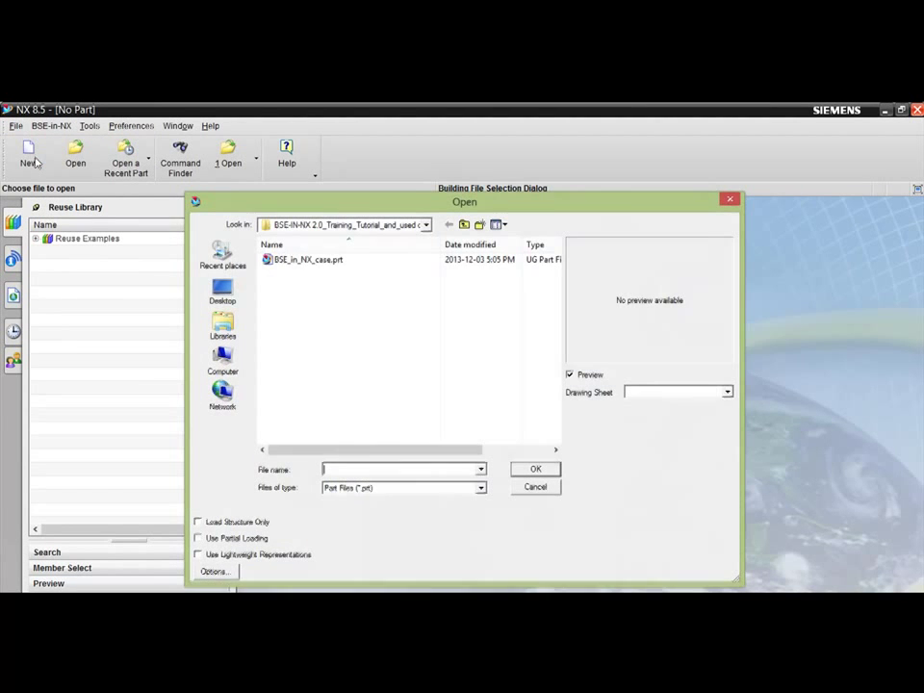
left_click(284, 262)
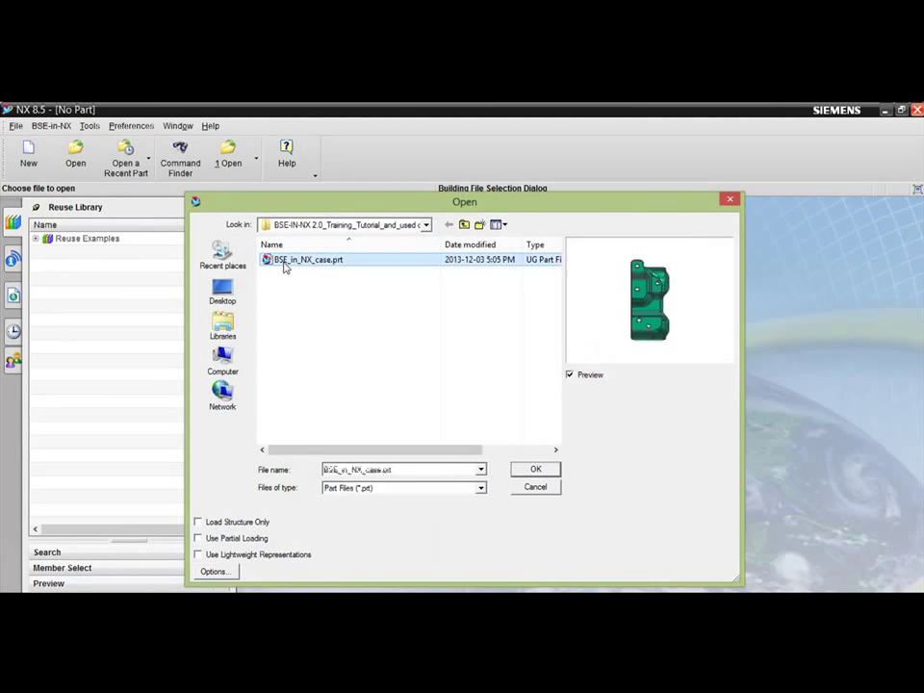
left_click(535, 469)
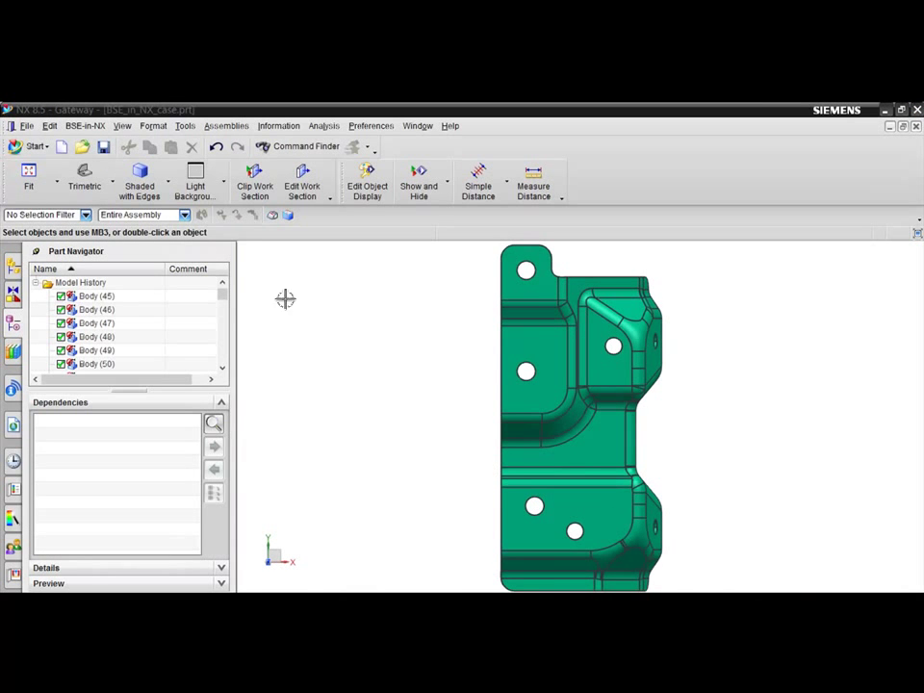
Switch to Modeling, show the BSE-in-NX toolbar, and try Unfold Part, which reports no sheet body.
left_click(38, 146)
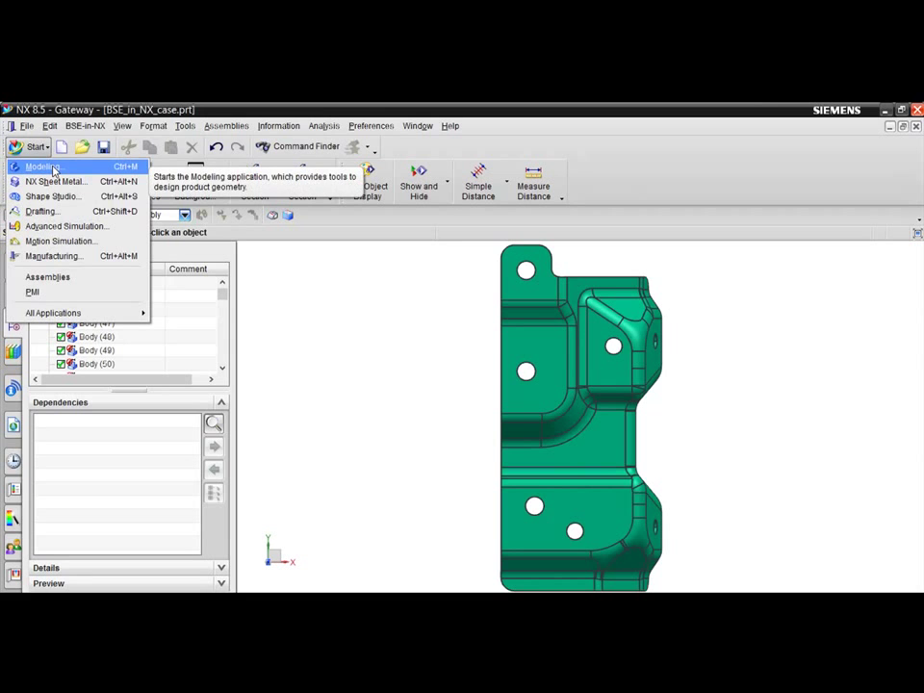
left_click(50, 168)
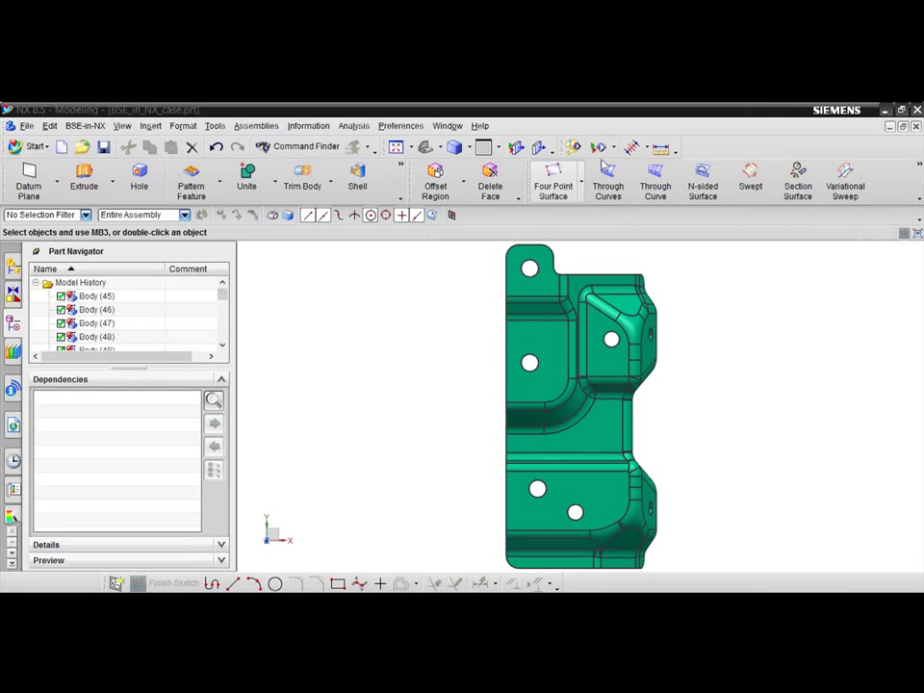
right_click(720, 153)
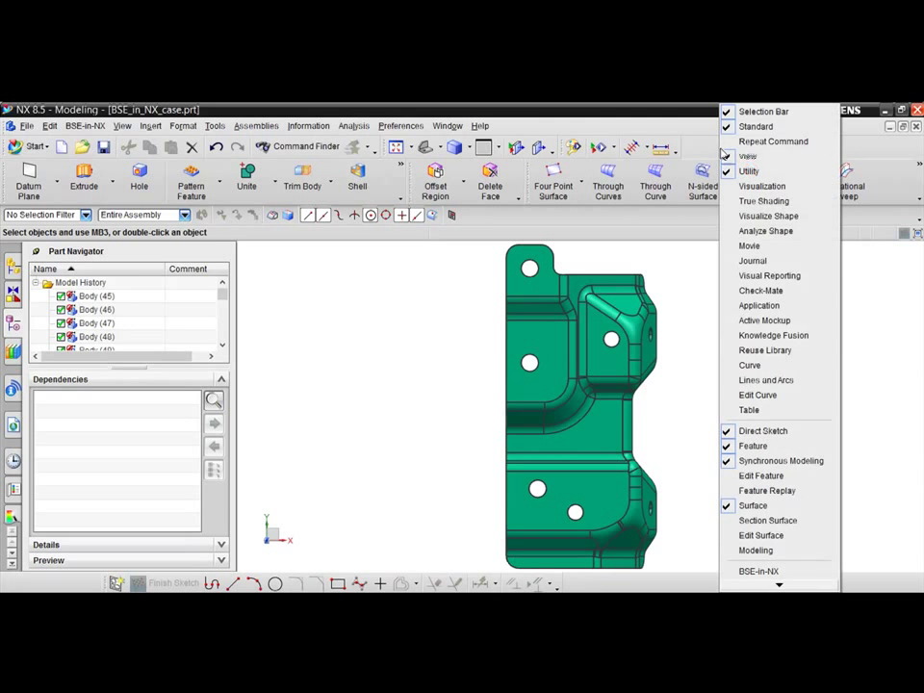
left_click(788, 572)
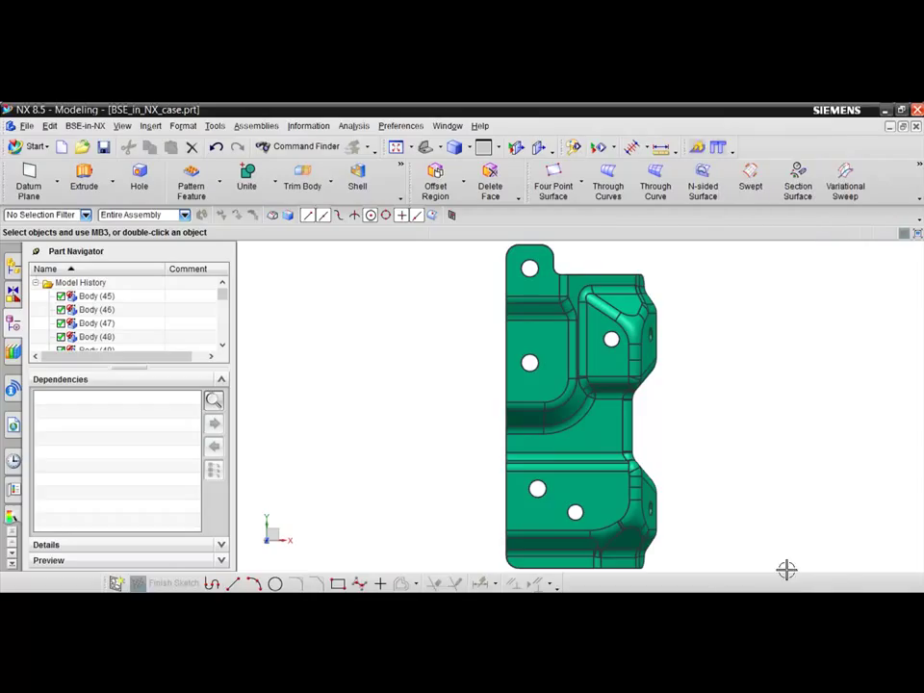
left_click(700, 150)
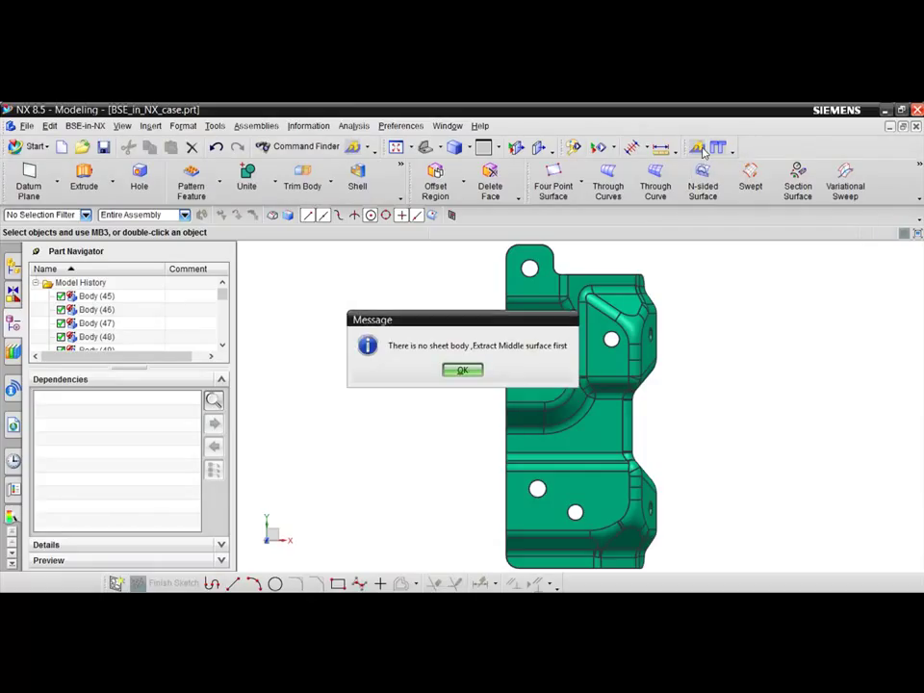
left_click(471, 371)
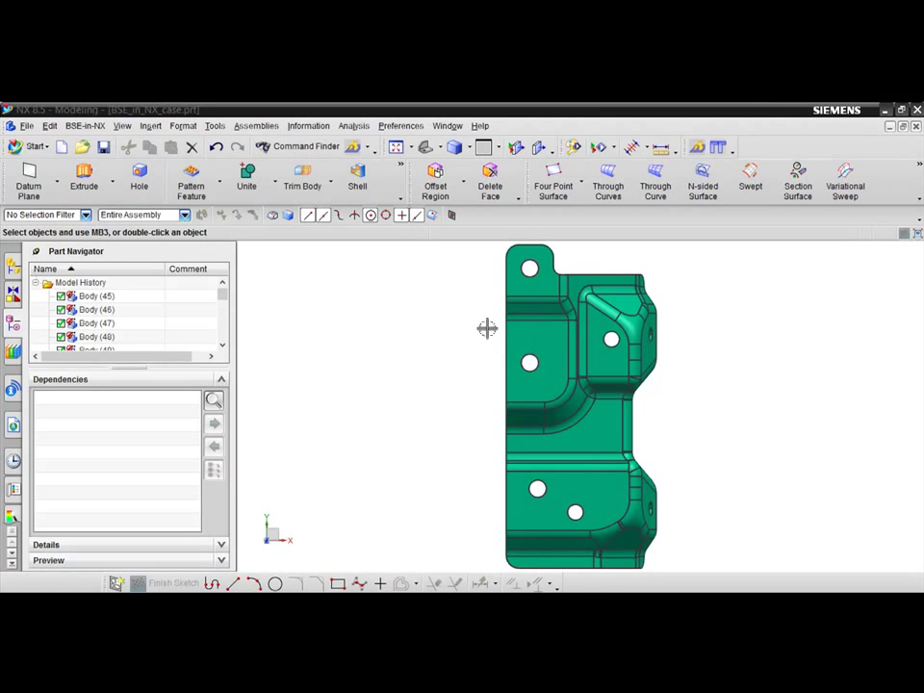
Create a midsurface from the bracket's solid body using Progressive strategy and automatic face pairs.
left_click(581, 182)
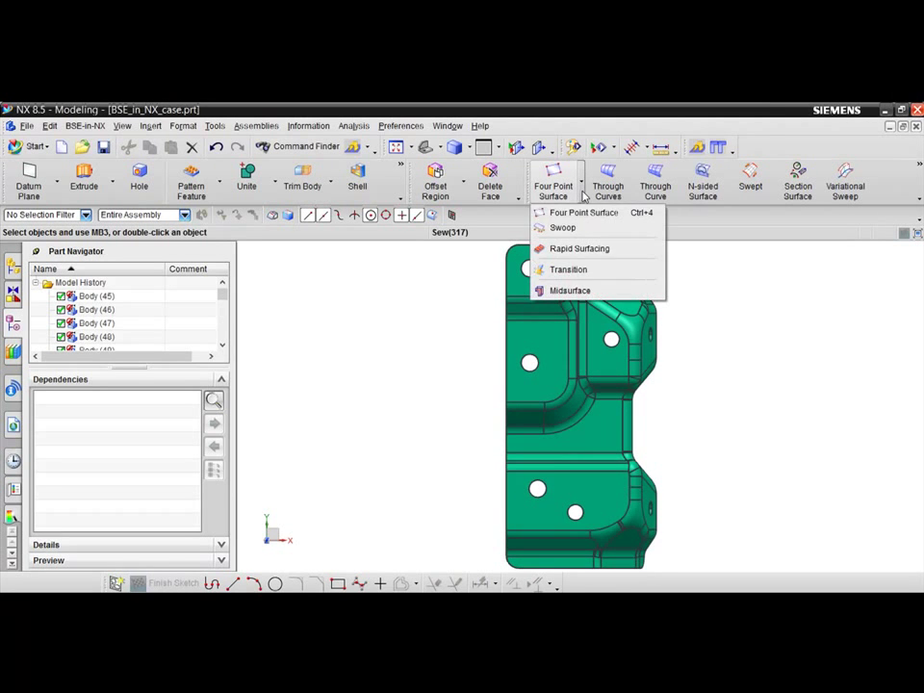
left_click(582, 289)
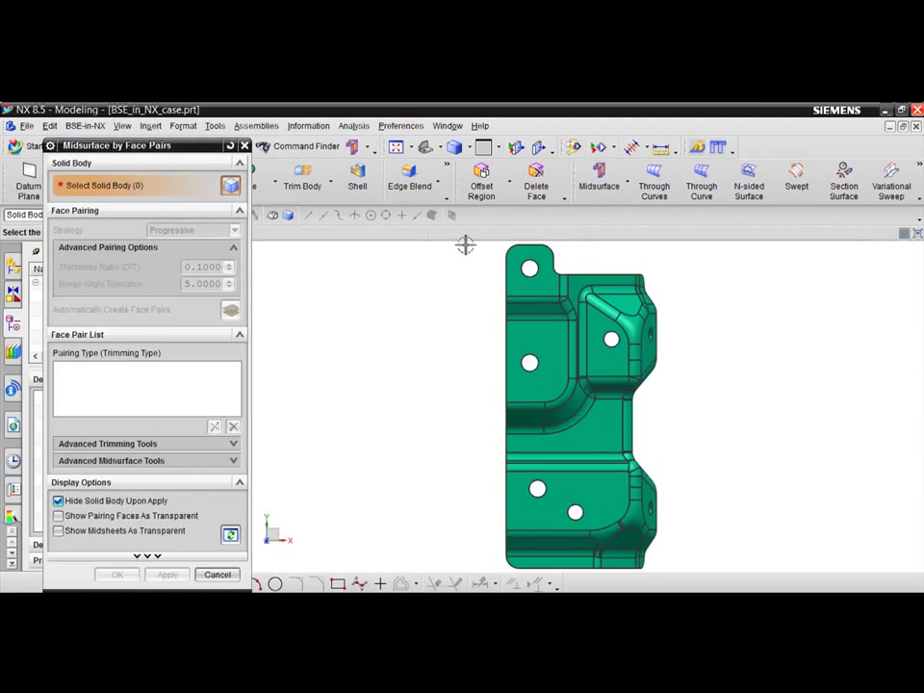
left_click(524, 280)
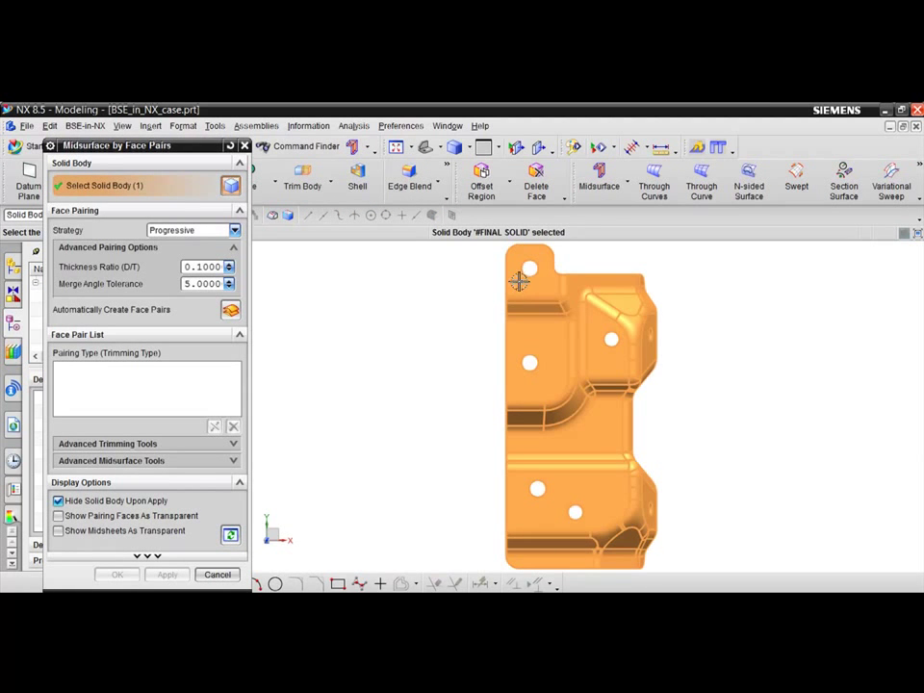
left_click(235, 231)
left_click(235, 232)
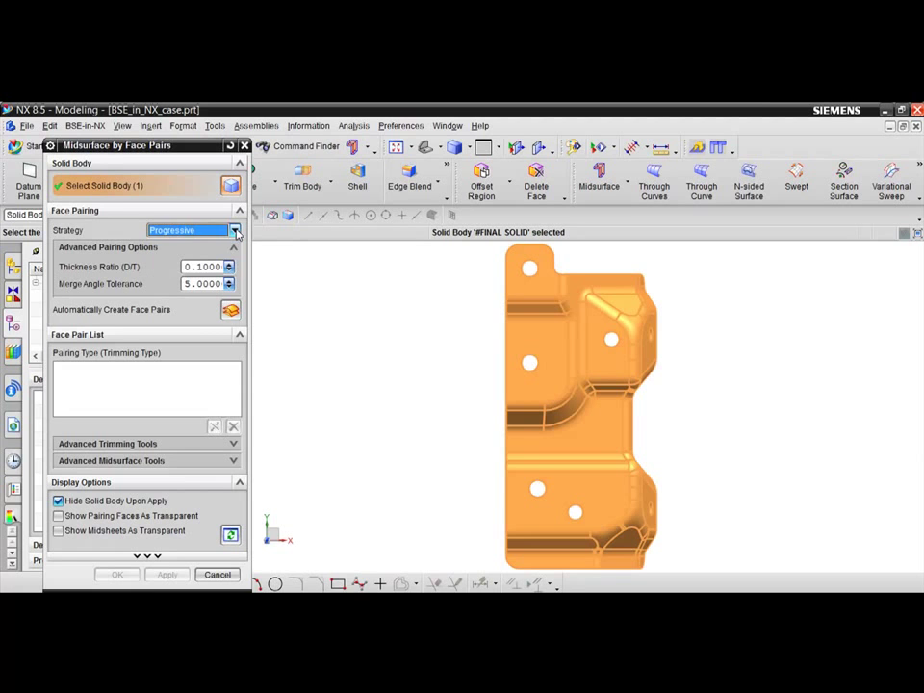
left_click(232, 310)
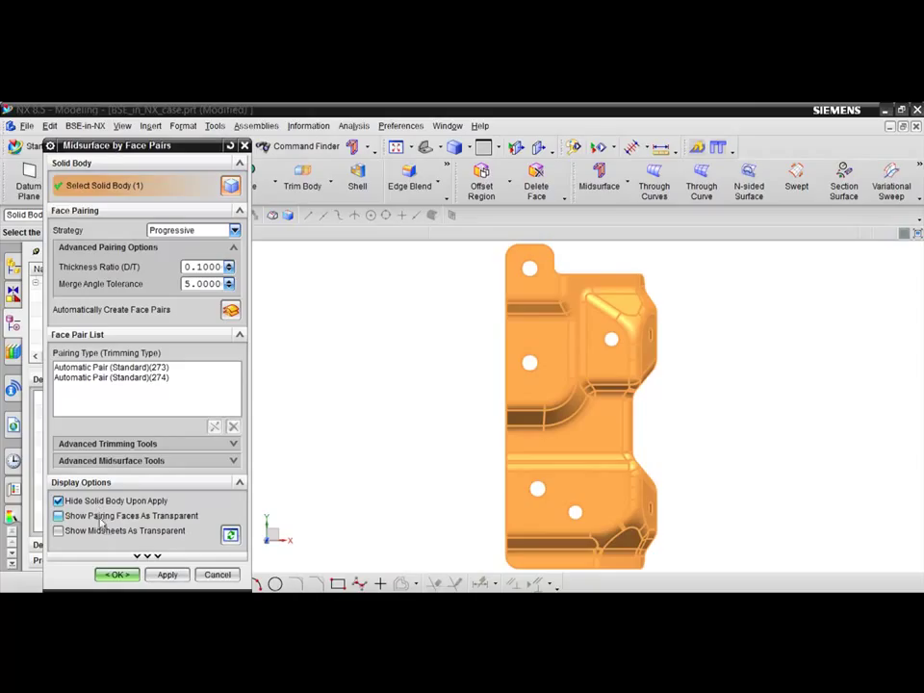
left_click(117, 575)
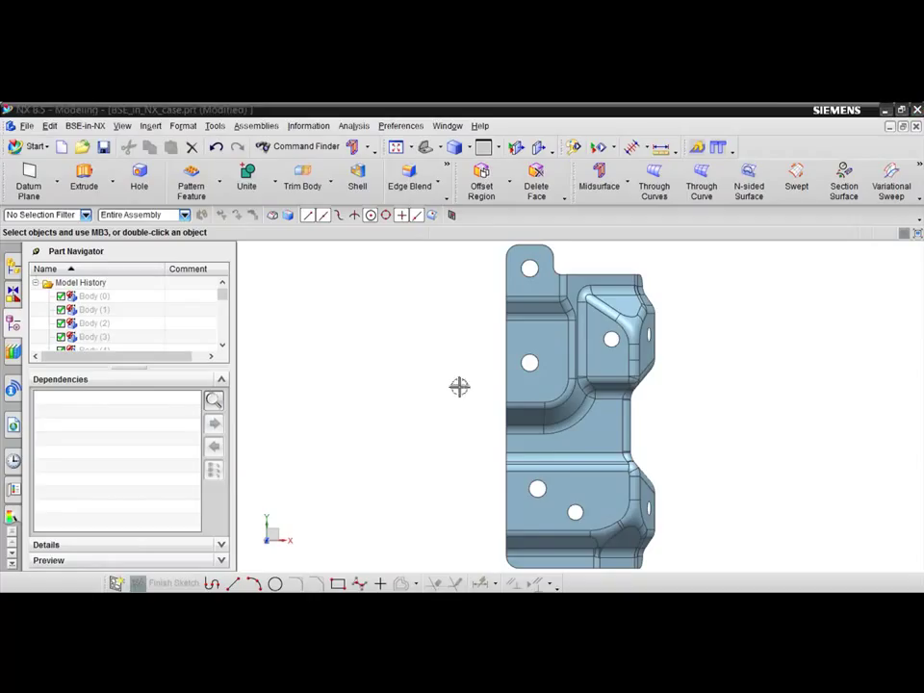
In Unfold Part, set the material to High-strength HSLA350 and the thickness to 2.0000.
left_click(696, 148)
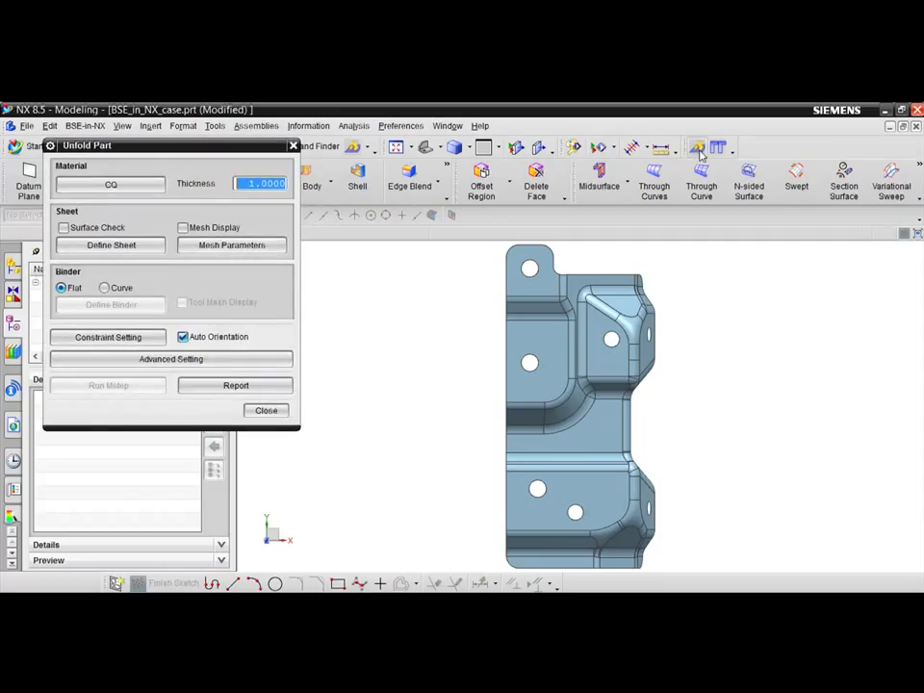
left_click(144, 183)
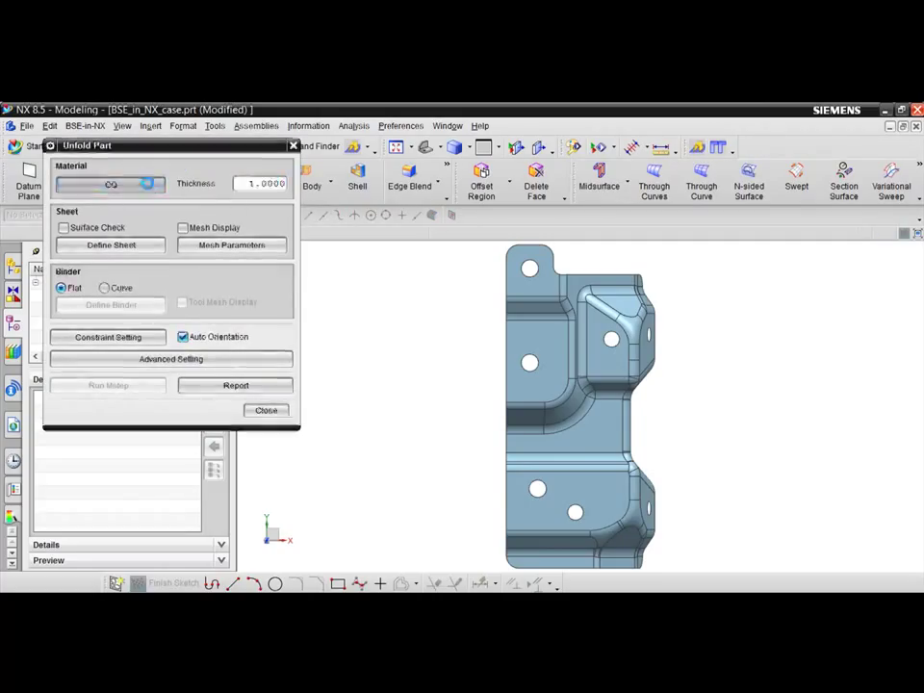
left_click(182, 201)
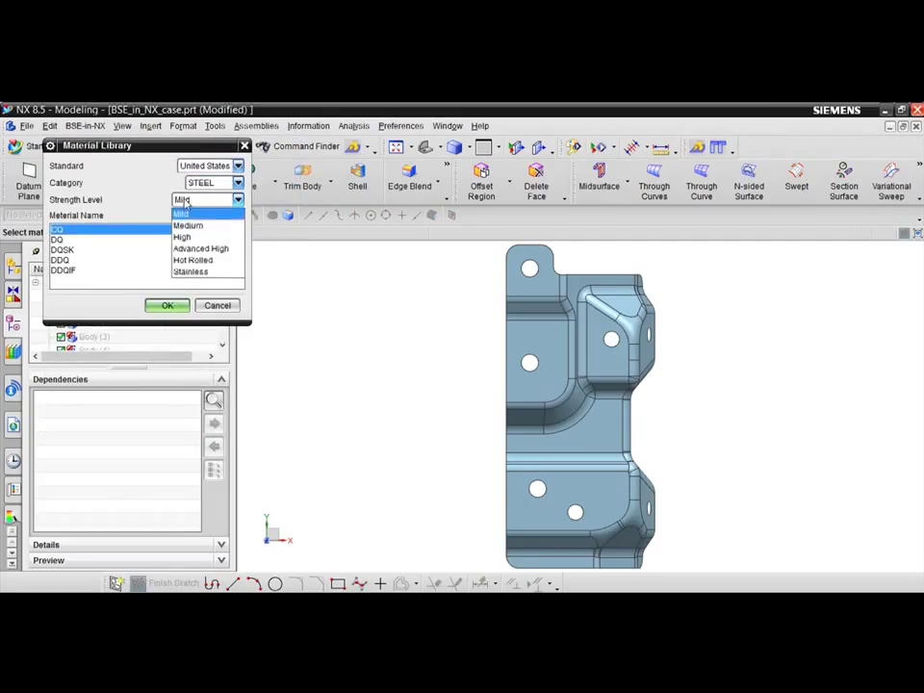
left_click(193, 238)
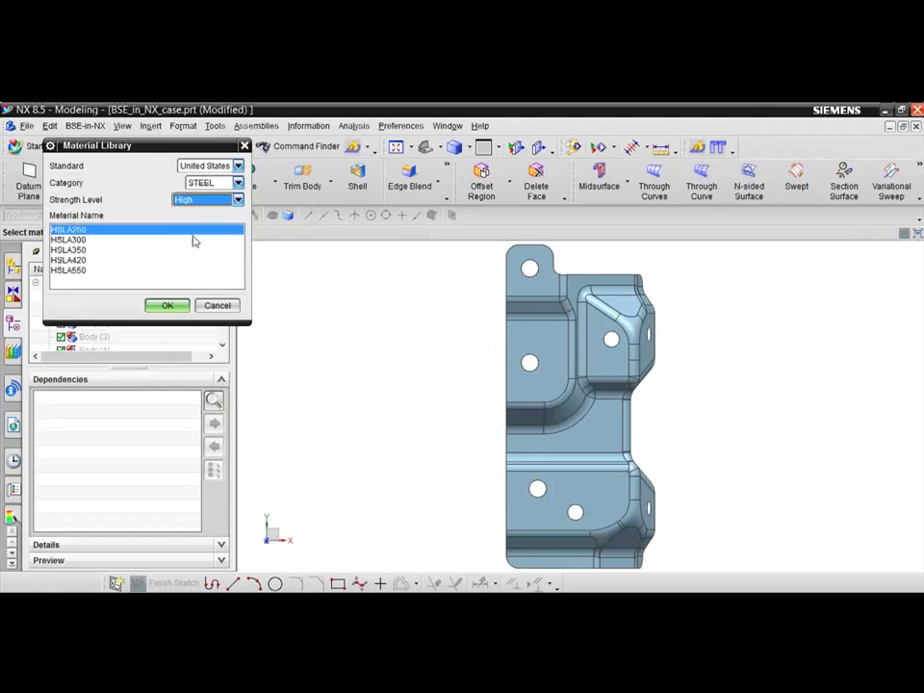
left_click(101, 250)
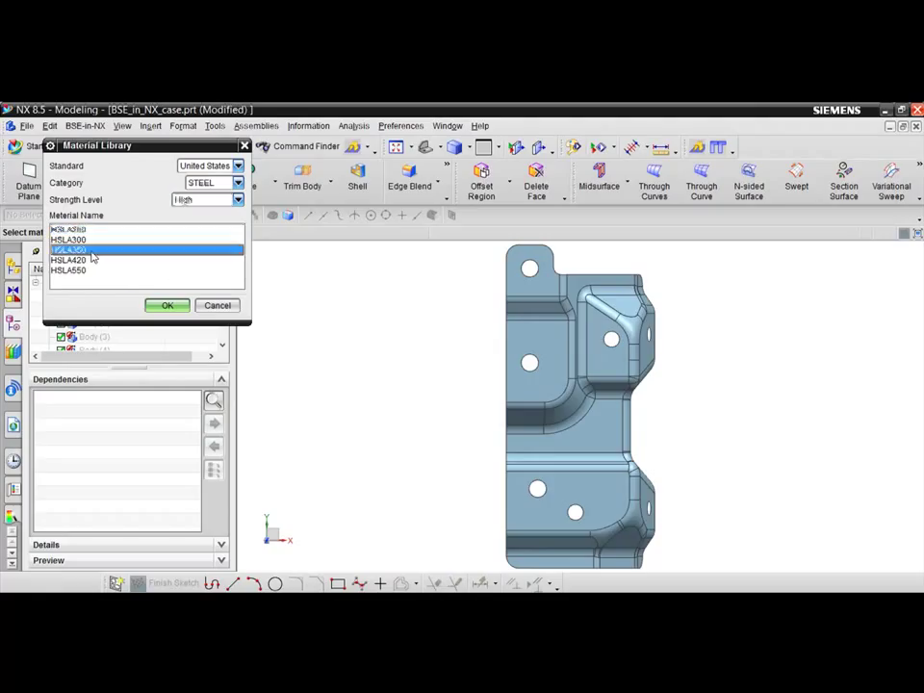
left_click(167, 306)
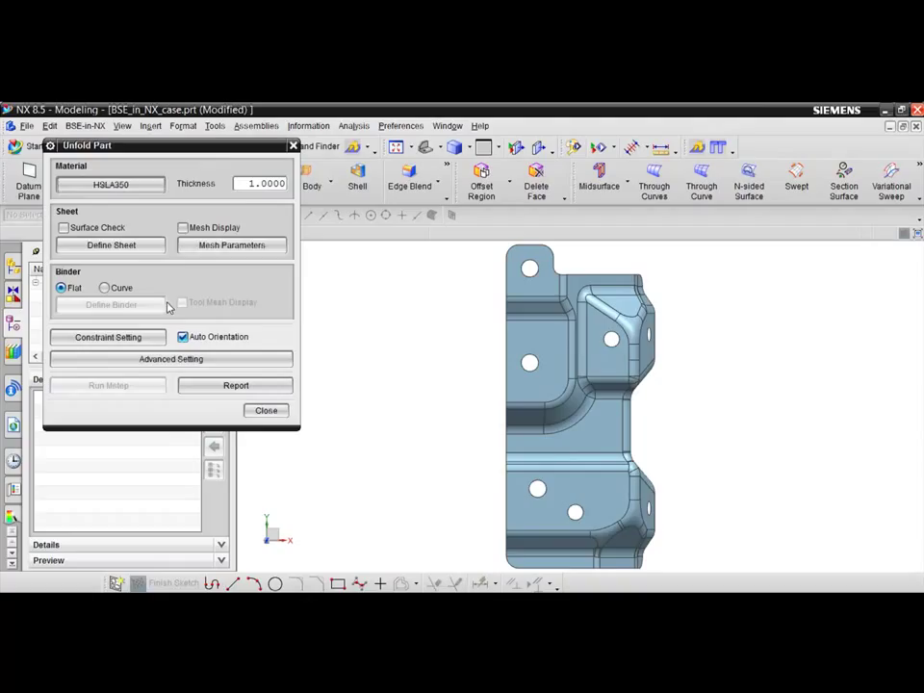
double_click(252, 183)
type("2")
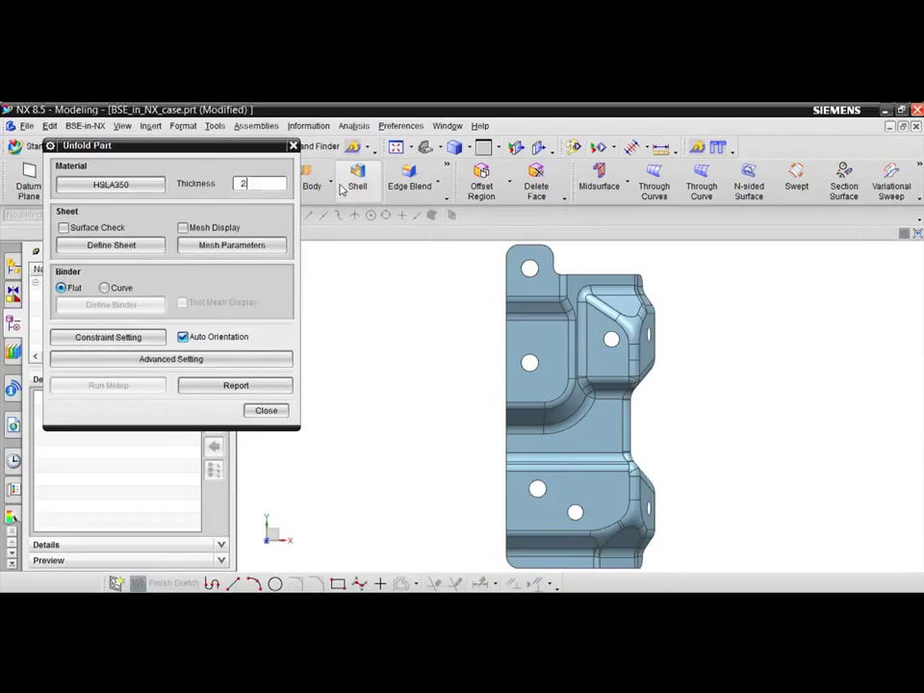
key("Tab")
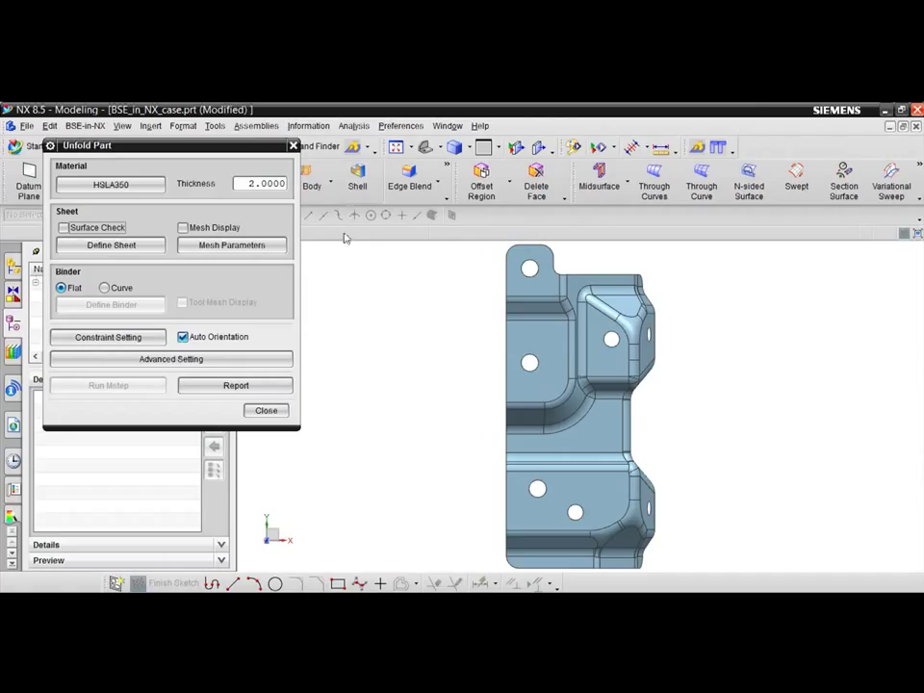
Select all 101 midsurface faces as the sheet body for Unfold Part.
left_click(118, 253)
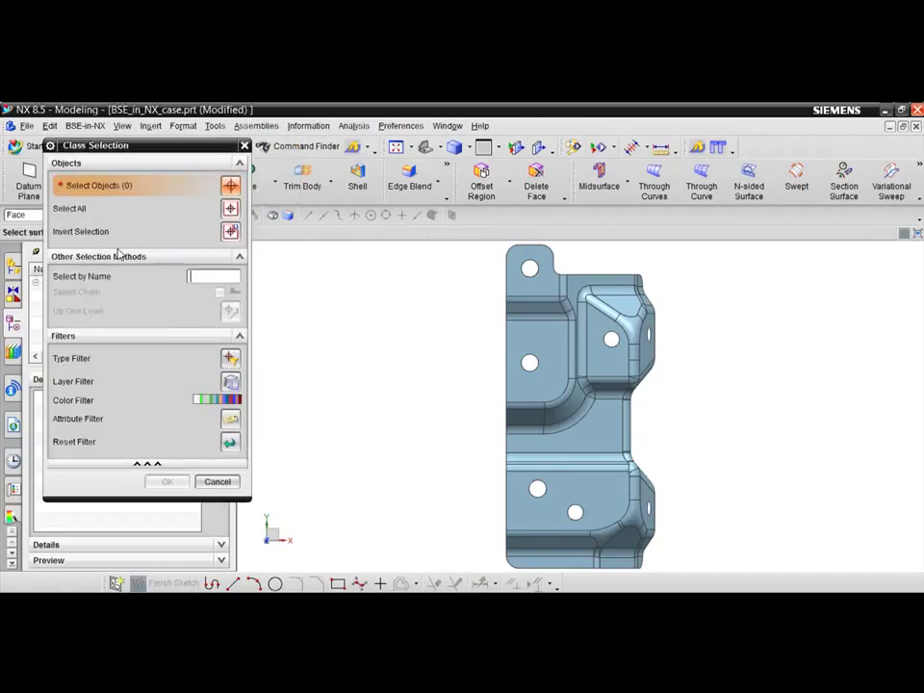
left_click(230, 208)
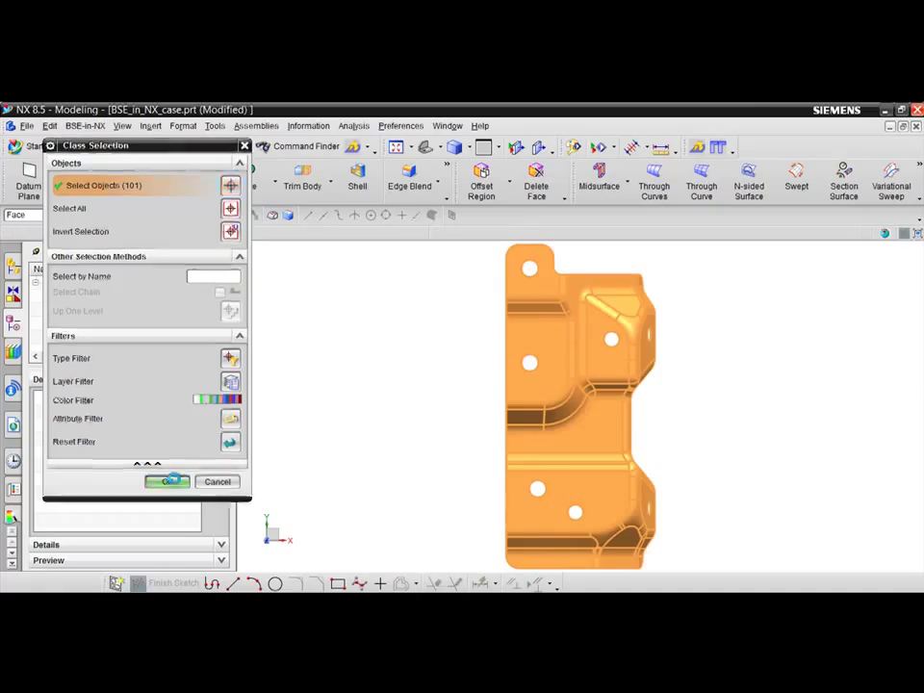
left_click(170, 482)
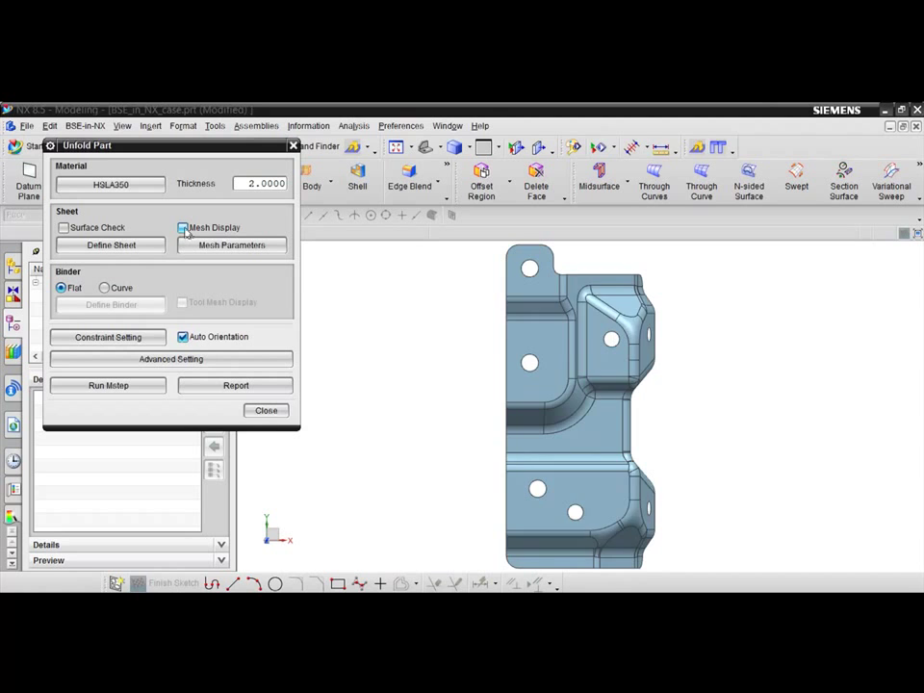
Fix the sheet with a FIXED point constraint at the hole on the bracket's left side.
left_click(182, 228)
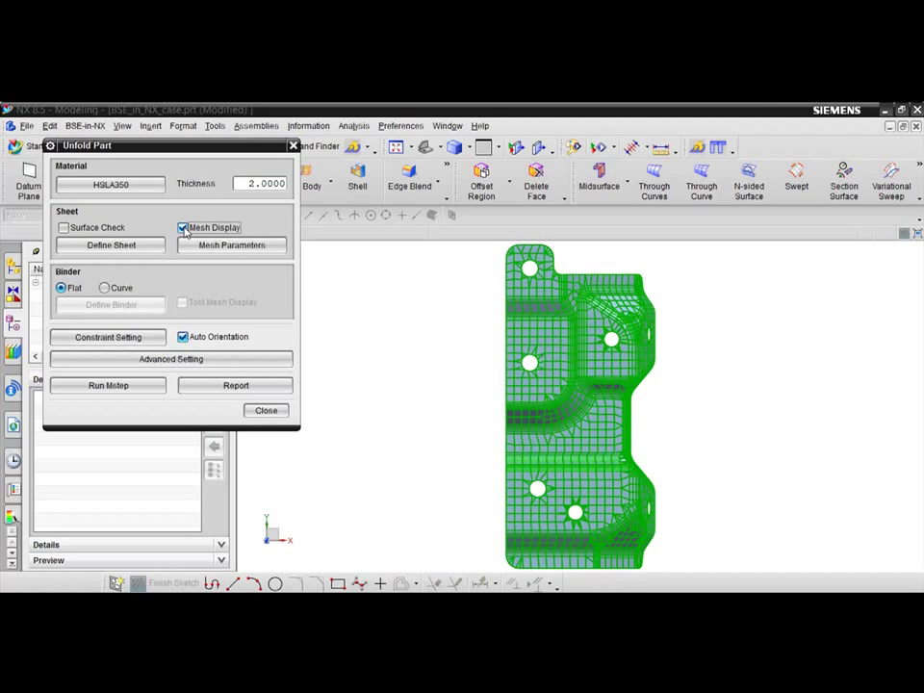
left_click(183, 228)
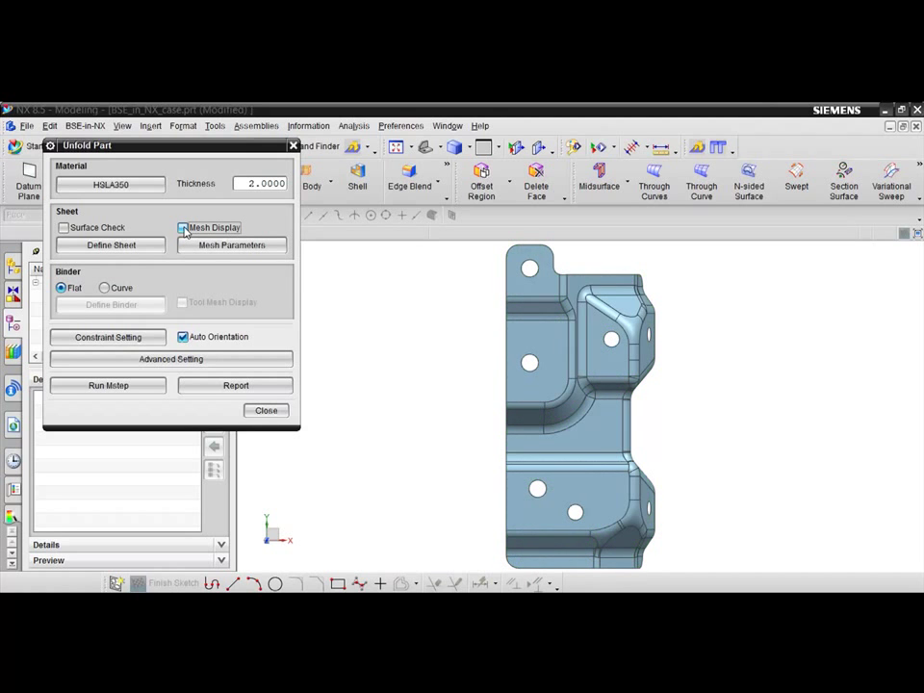
left_click(136, 338)
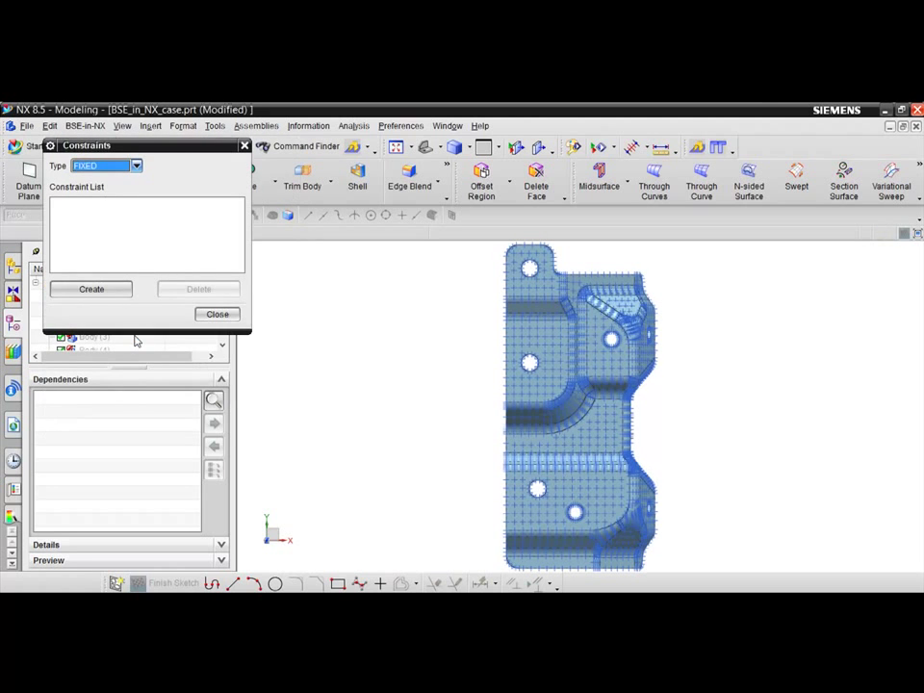
left_click(114, 293)
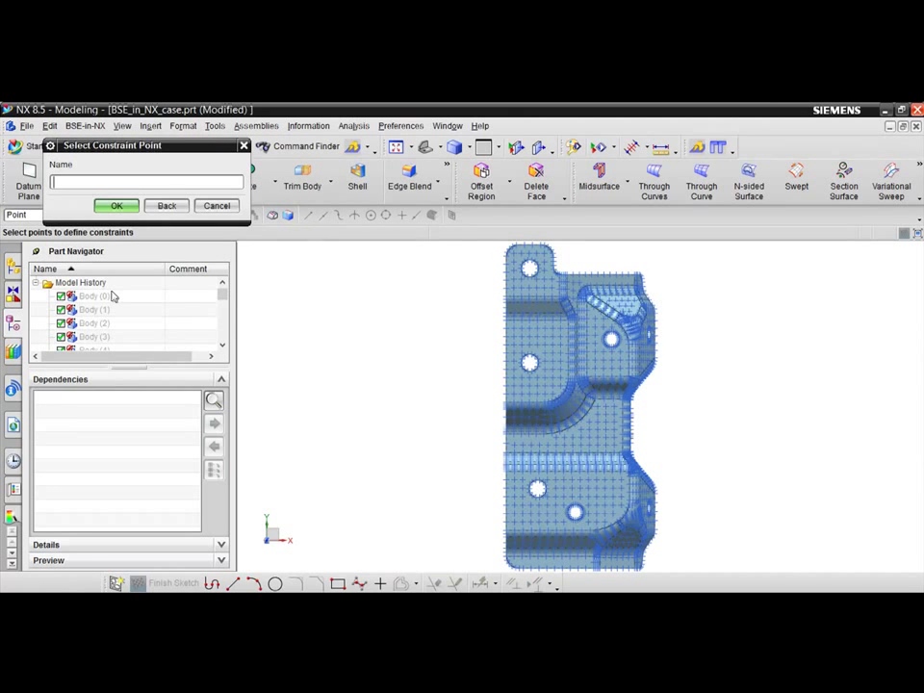
left_click(528, 359)
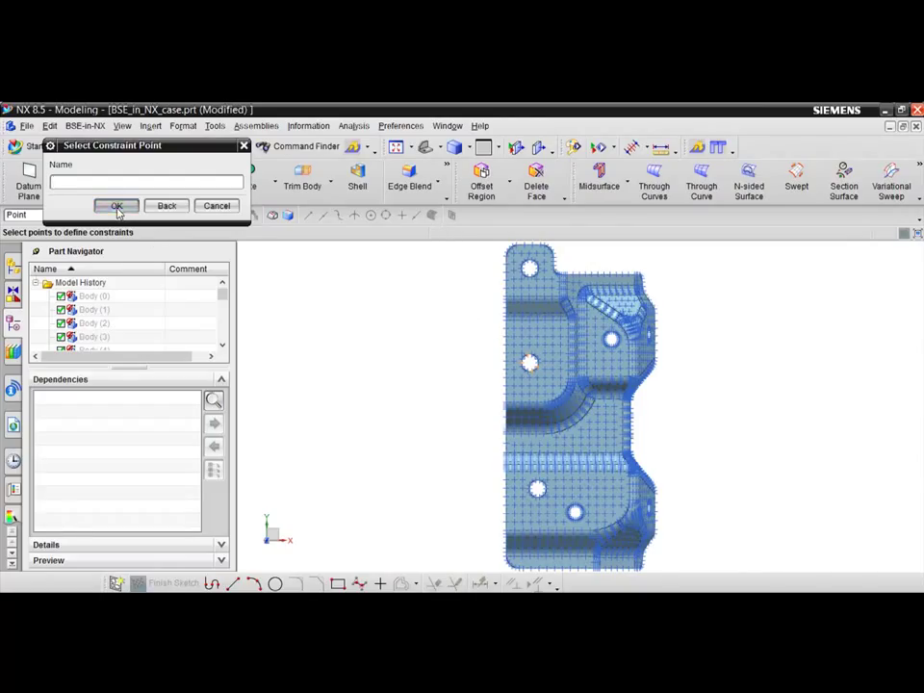
left_click(116, 207)
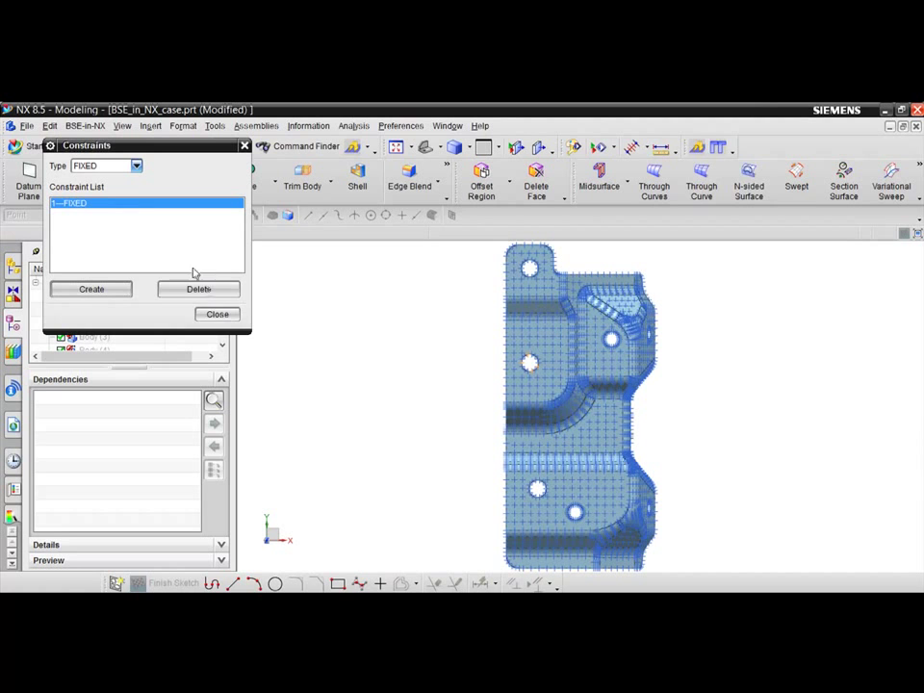
left_click(219, 315)
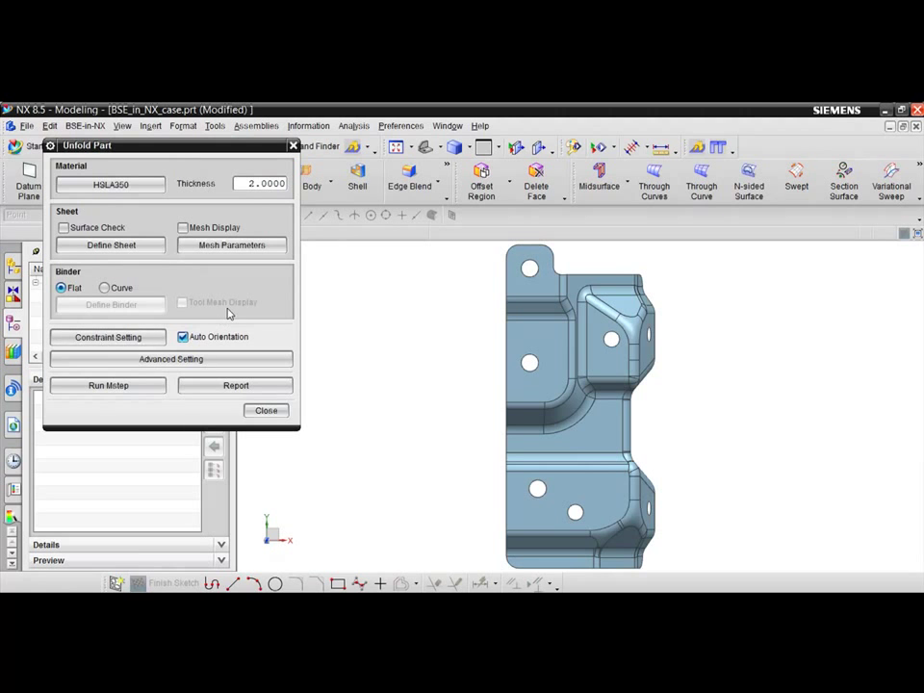
Run Mstep to compute the flat blank outline with its holes, then fit the view.
left_click(139, 387)
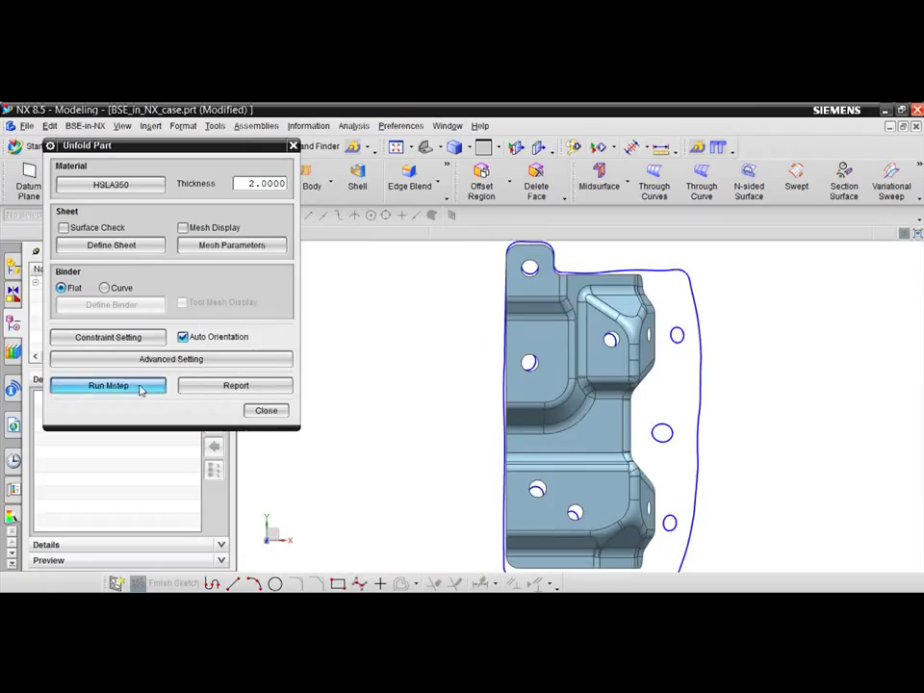
left_click(395, 148)
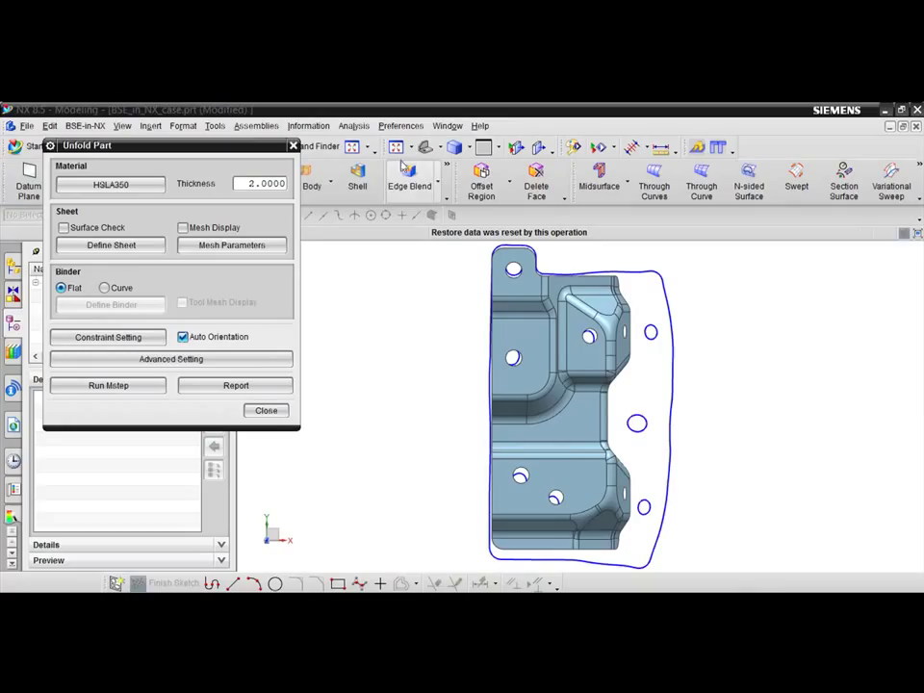
Generate a PDF formability report with Thinning and Major Prin. Strain results.
left_click(268, 387)
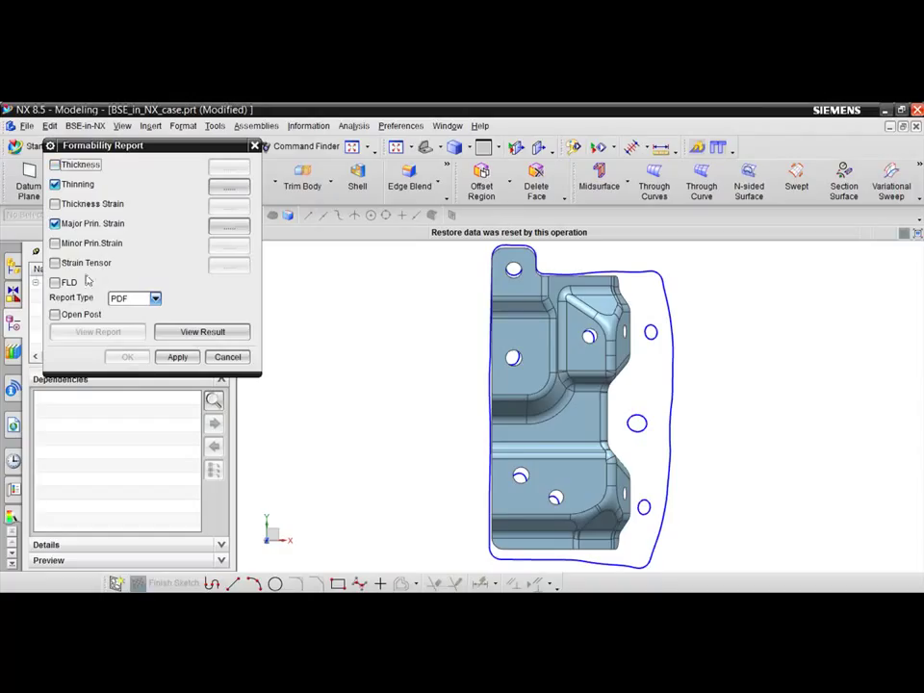
left_click(154, 299)
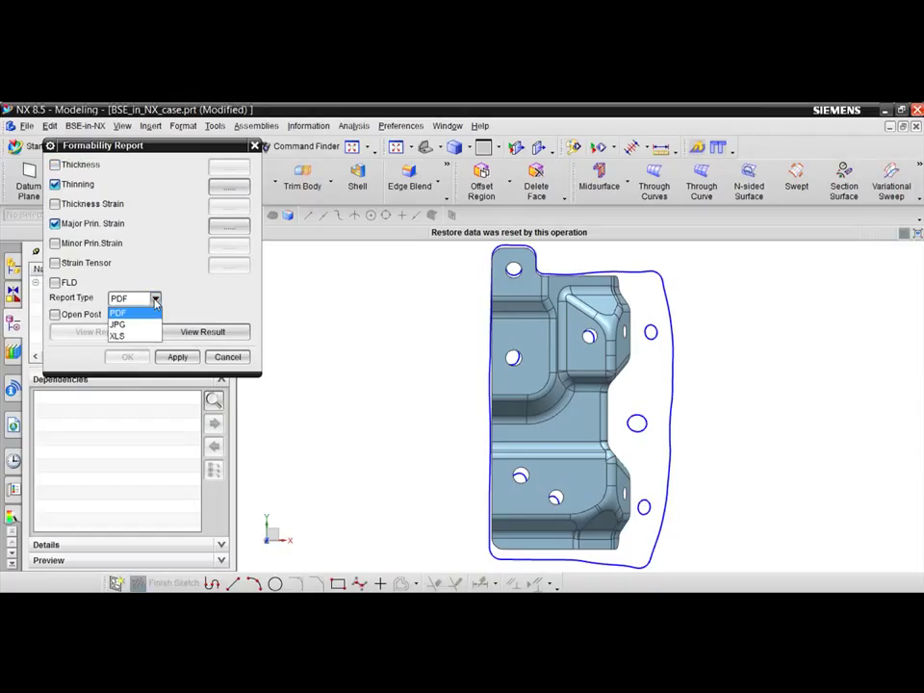
left_click(155, 302)
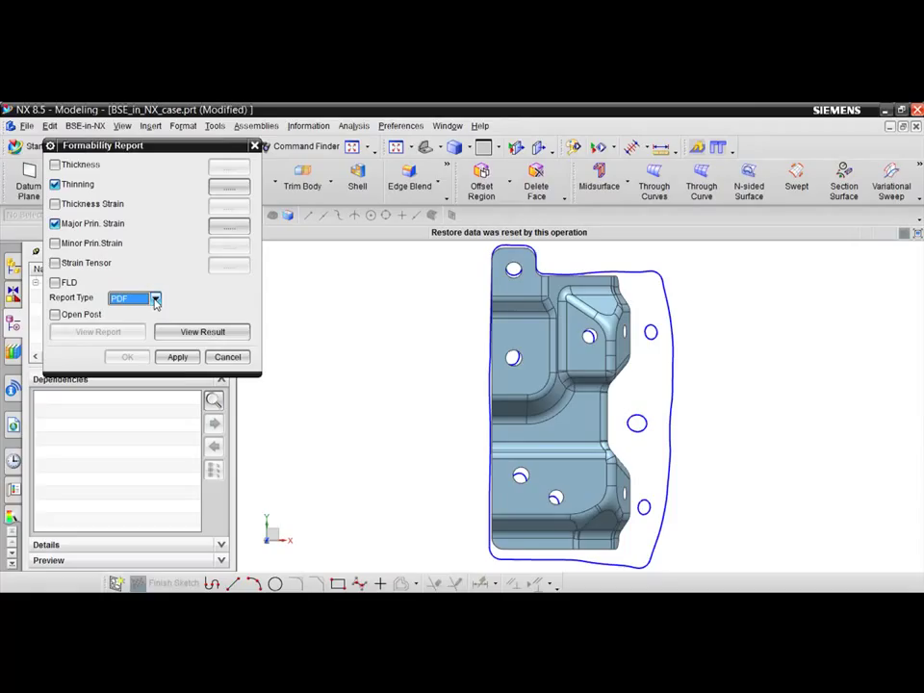
left_click(178, 359)
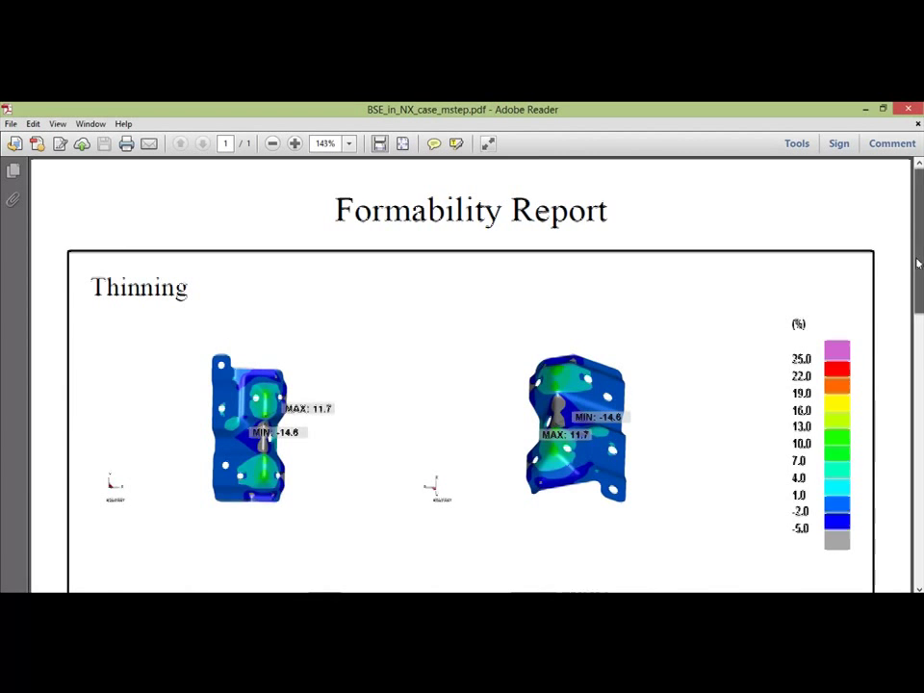
scroll(728, 280, "down", 5)
scroll(471, 375, "down", 4)
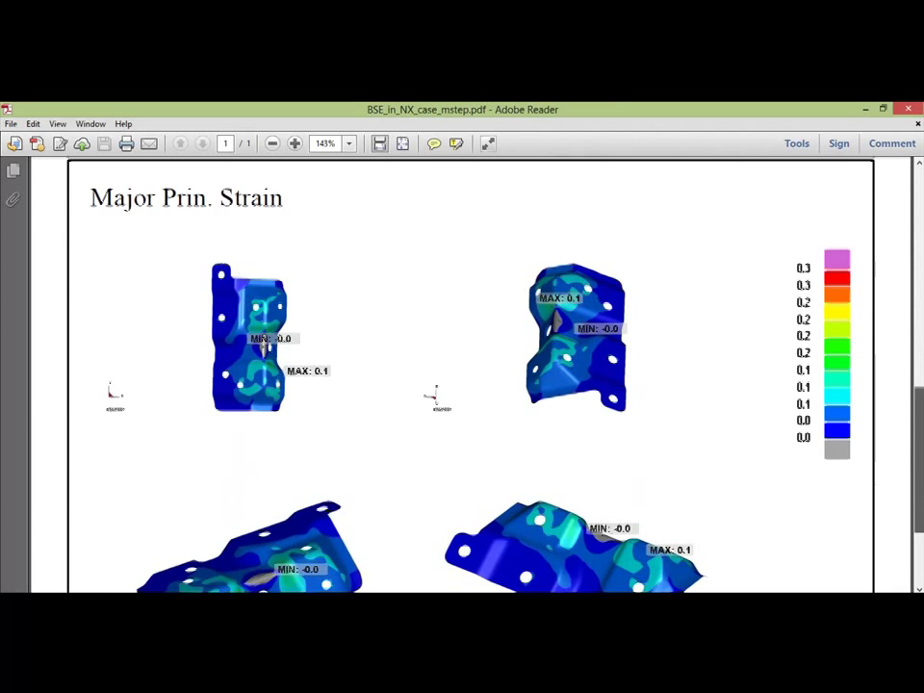
scroll(919, 406, "up", 4)
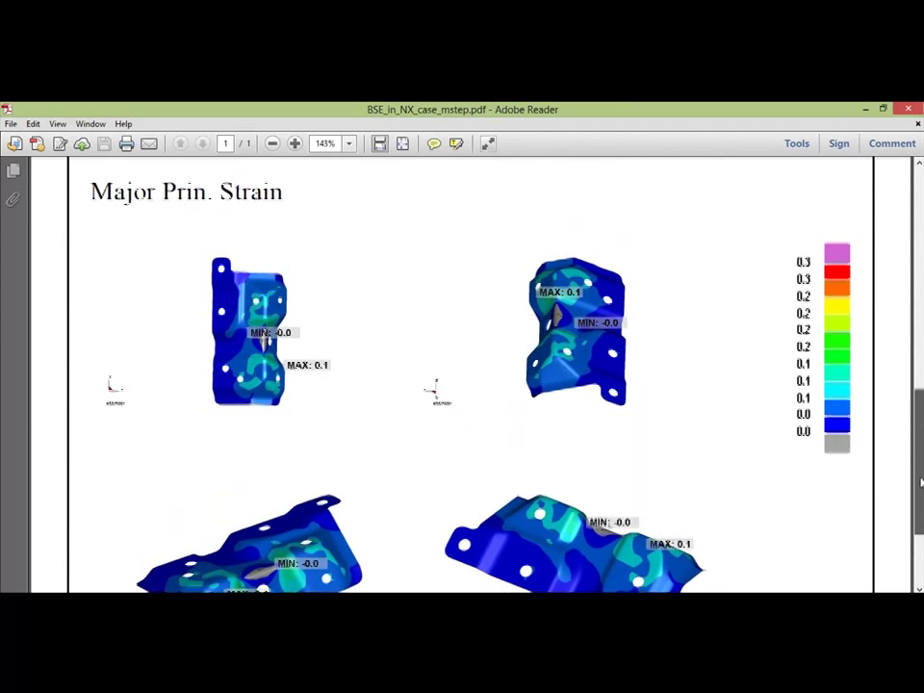
scroll(919, 406, "up", 5)
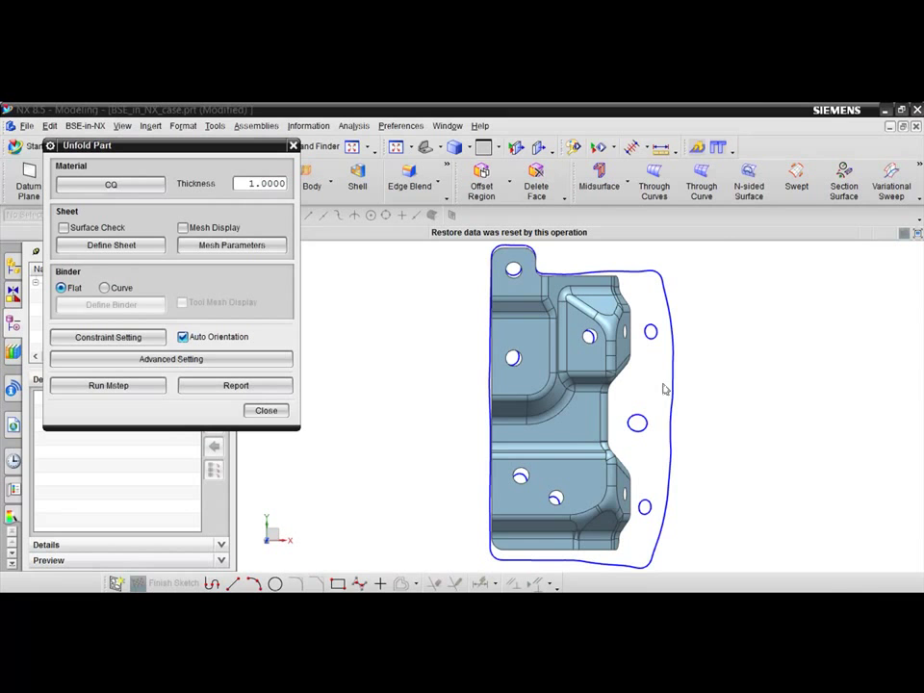
Open Nesting, choose the layout type, and enter Edge Width 4, Addendum 5, Bridge Span 10.
left_click(717, 152)
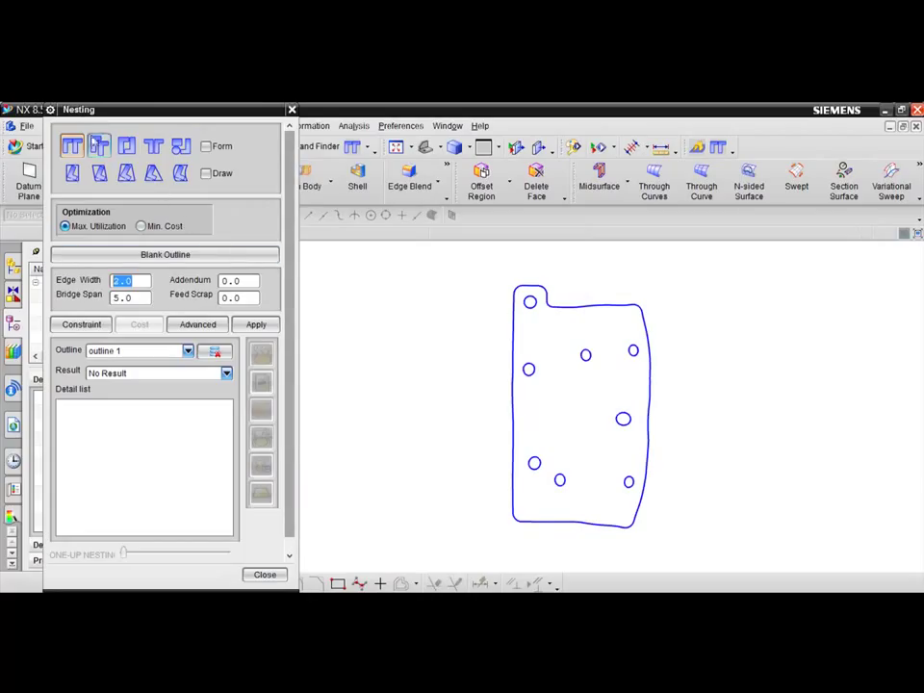
left_click(99, 150)
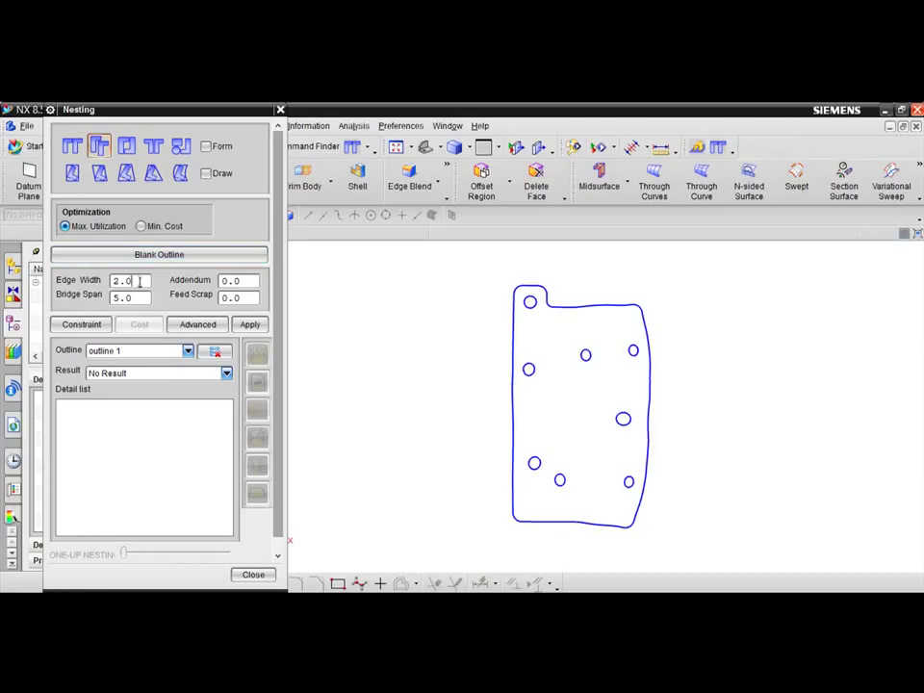
left_click_drag(139, 279, 95, 280)
type("4")
key("Tab")
type("5")
key("Tab")
type("1")
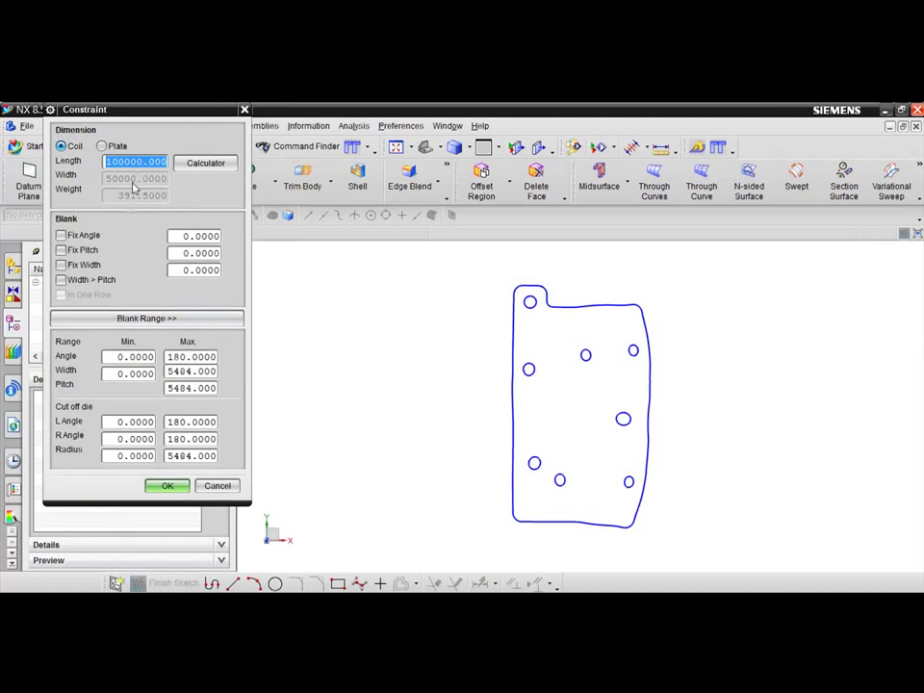
Keep Coil as the nesting stock and Metric units in the advanced nesting options.
left_click(170, 486)
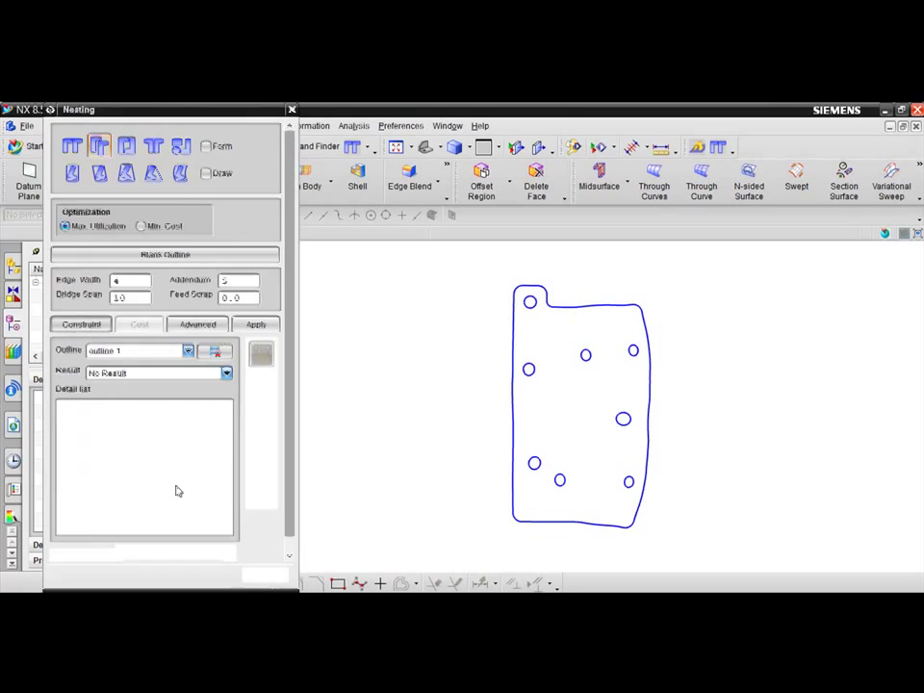
left_click(207, 328)
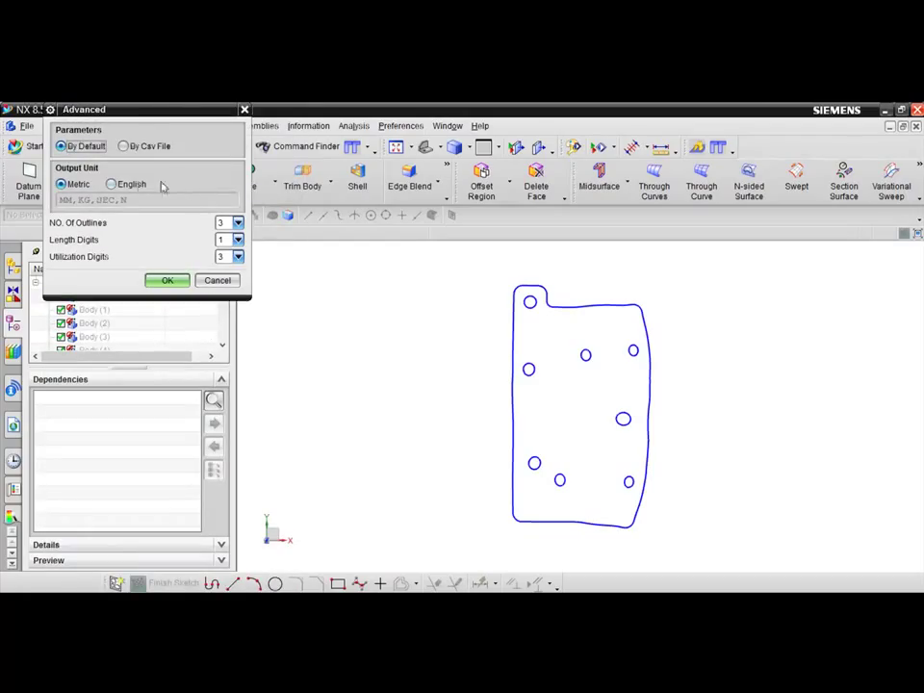
left_click(168, 279)
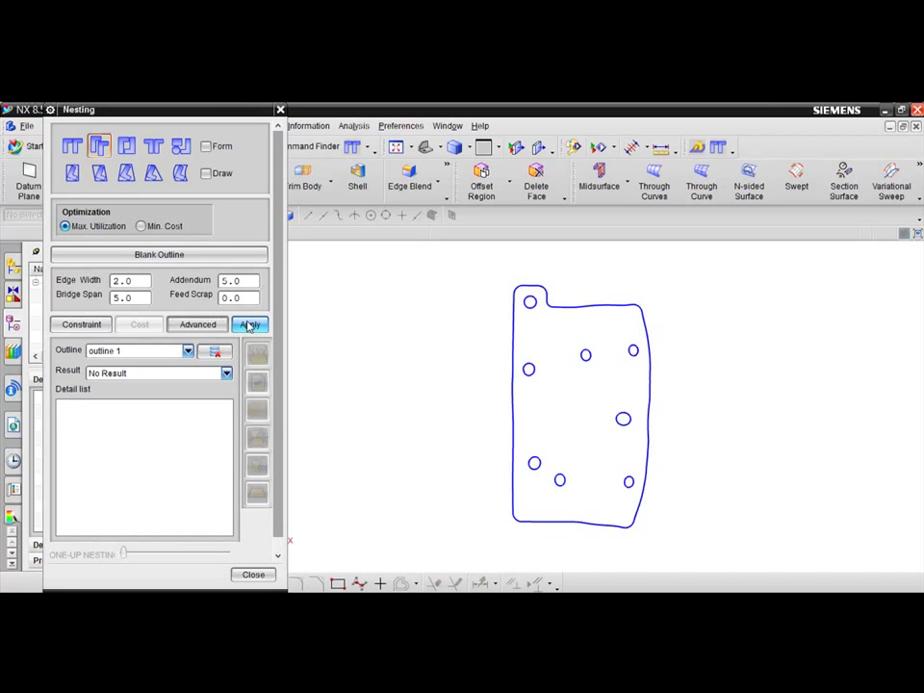
left_click(248, 325)
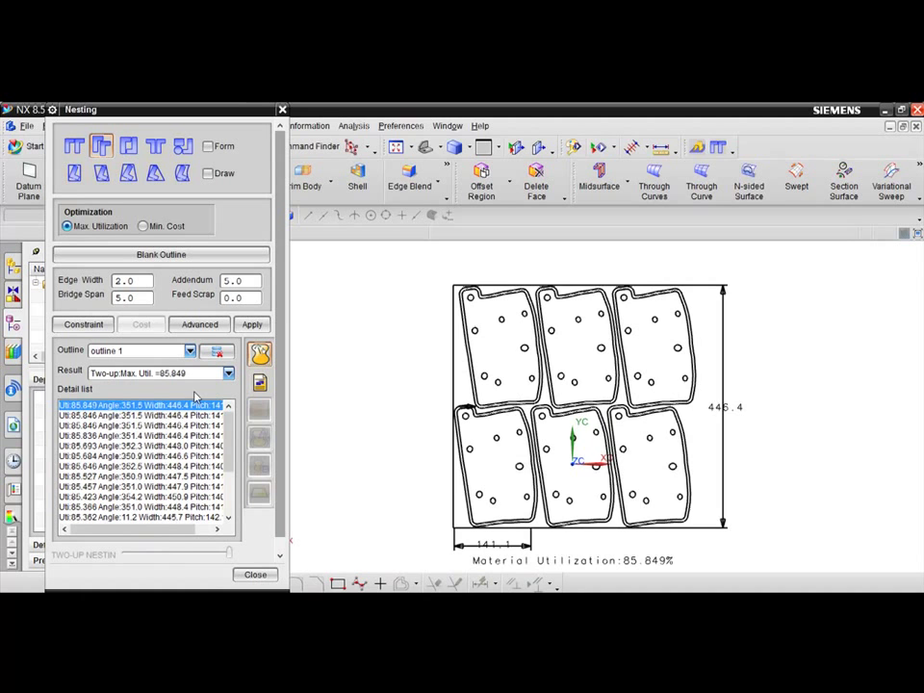
left_click(198, 414)
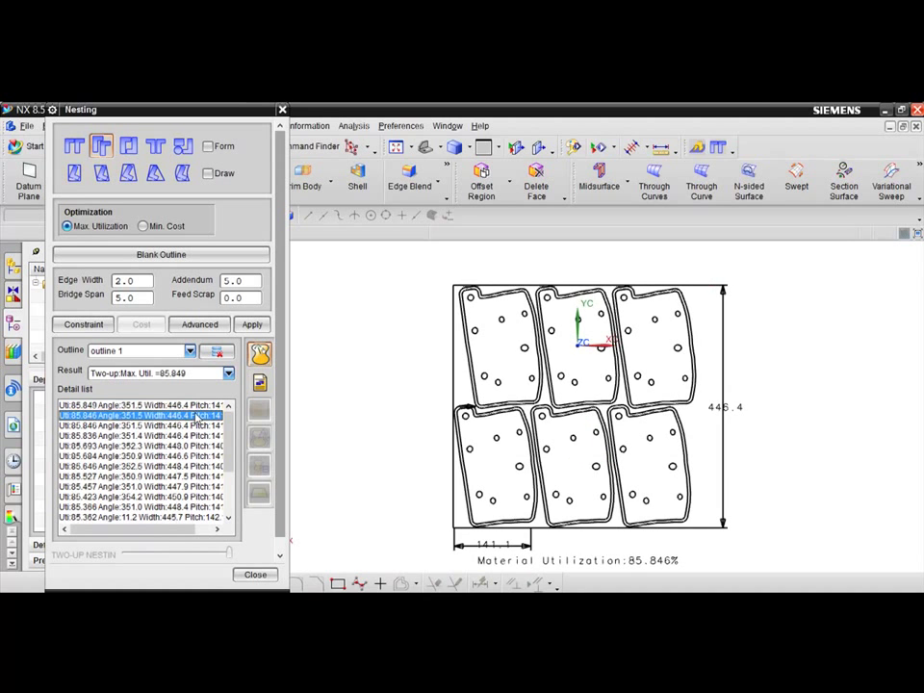
left_click(198, 436)
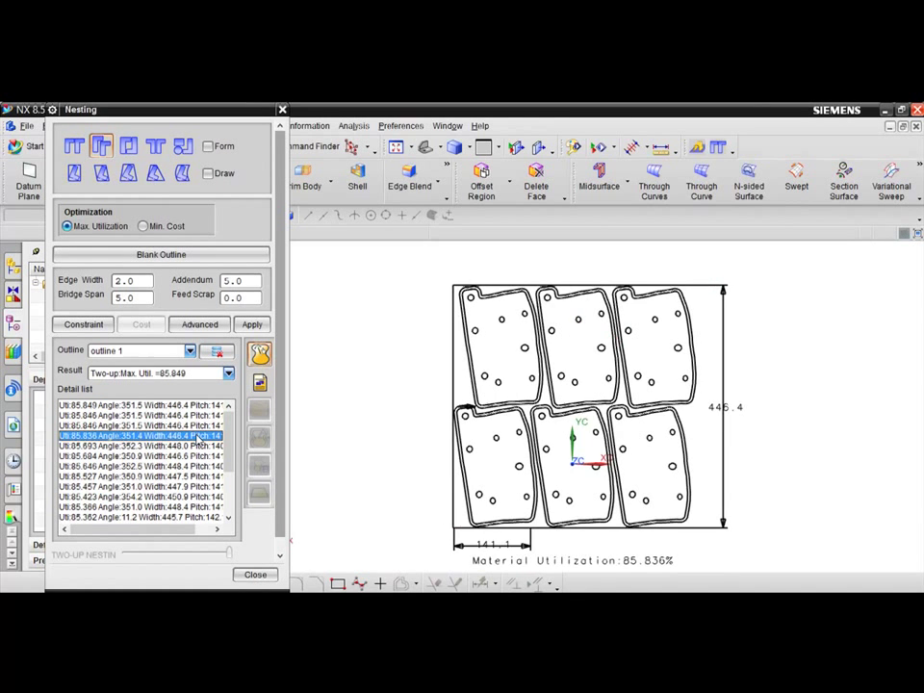
left_click(197, 405)
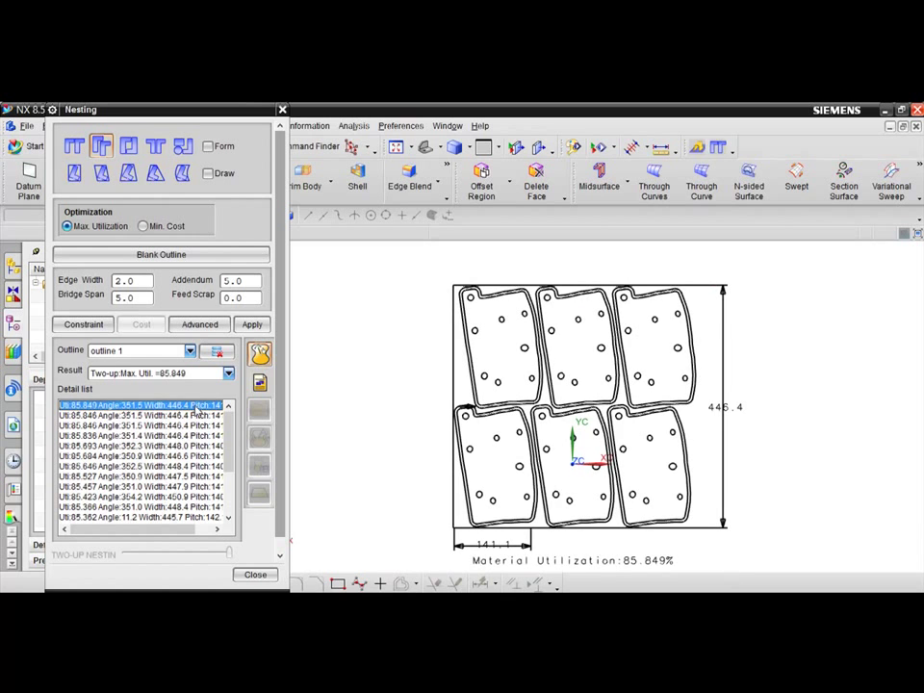
In manual nesting, shift Blank 2 sideways to widen the pitch.
left_click(259, 356)
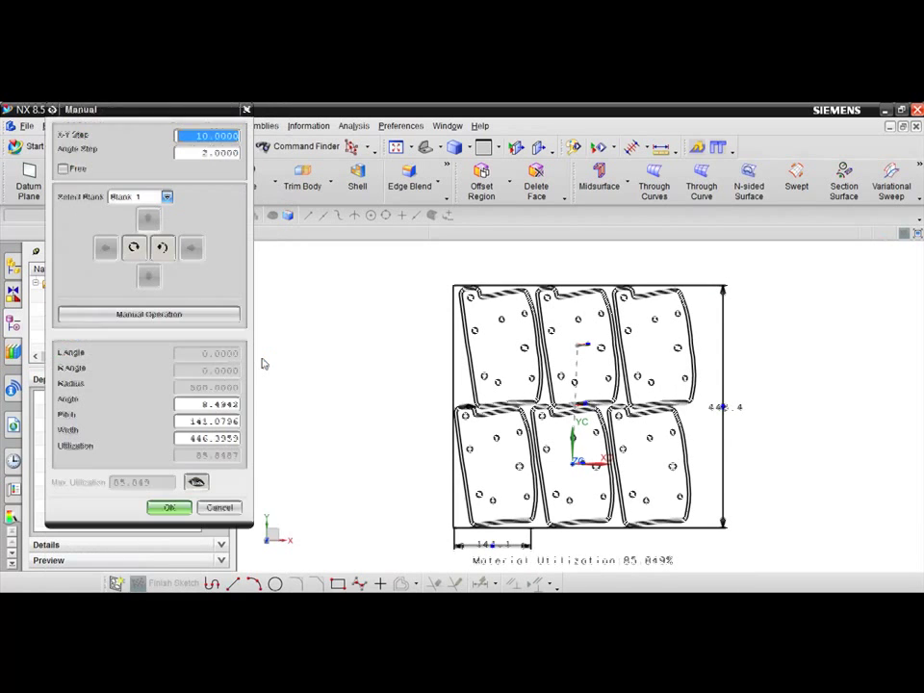
left_click(166, 196)
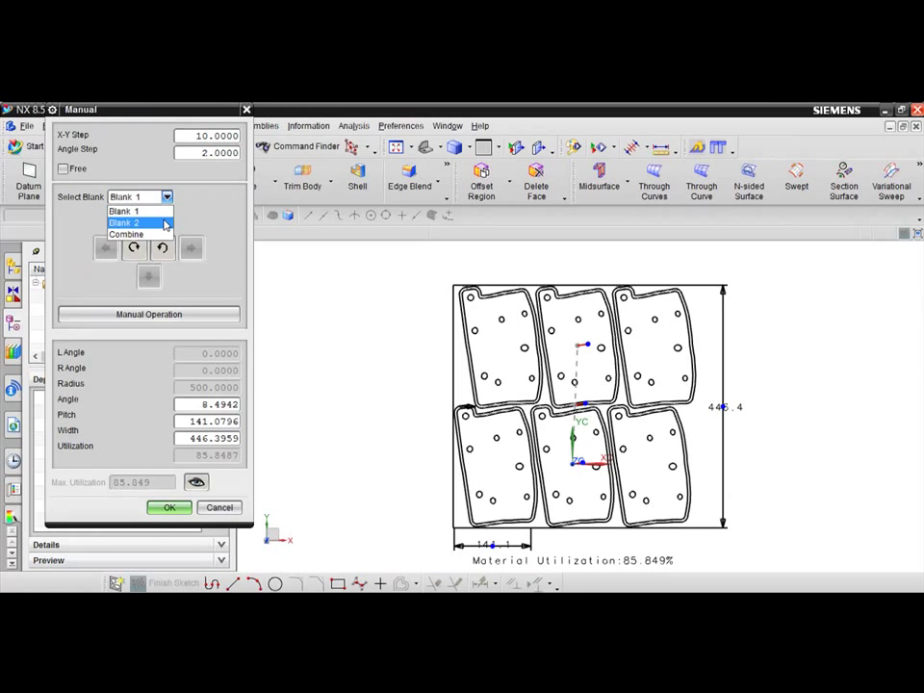
left_click(164, 223)
left_click(192, 249)
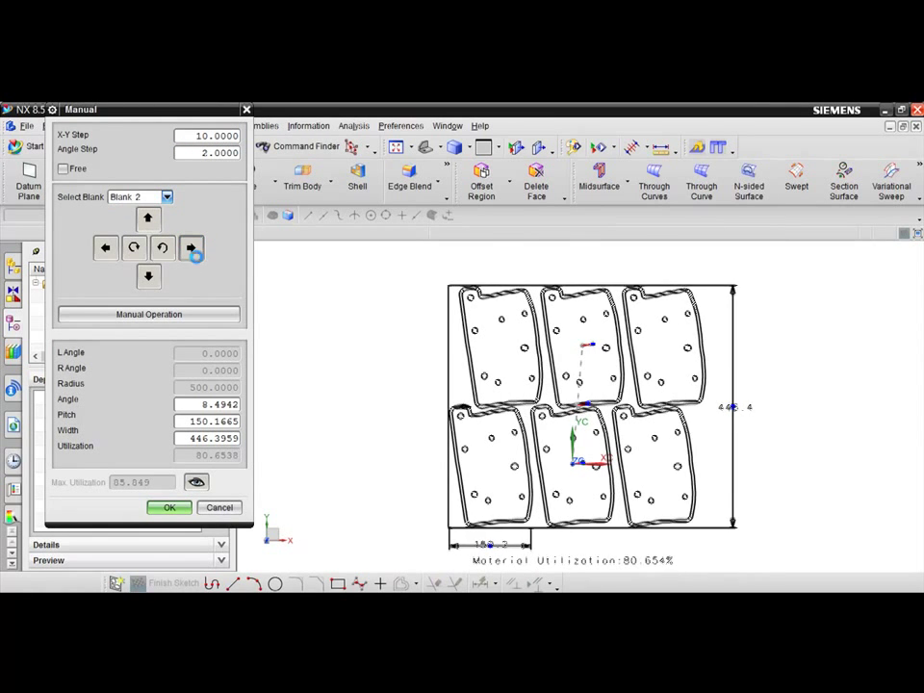
Select Blank 1 and rotate the nest two angle steps, reaching 68.685% utilization.
left_click(166, 196)
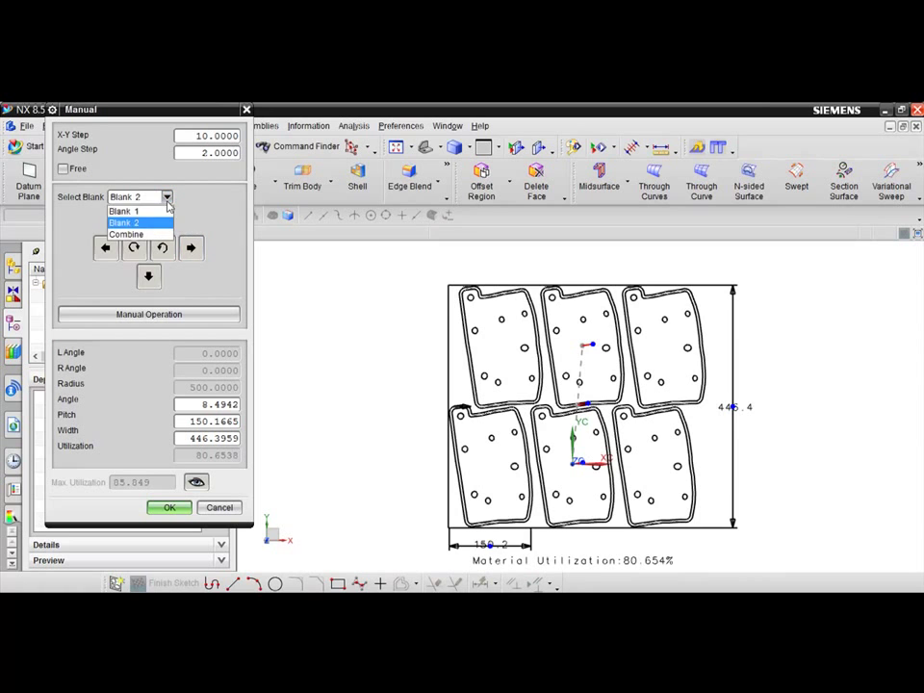
left_click(164, 210)
left_click(166, 257)
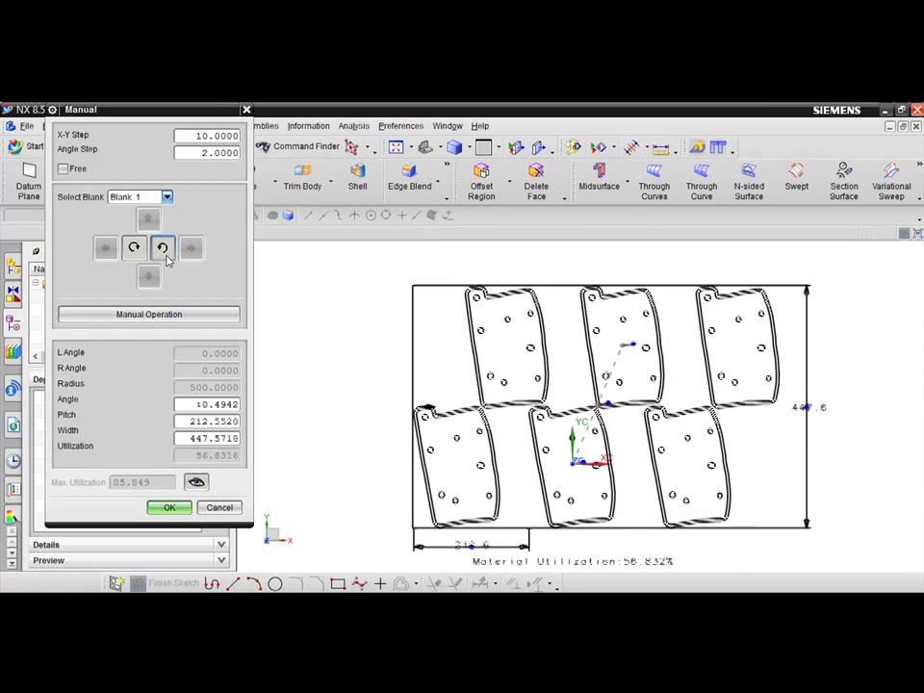
left_click(165, 256)
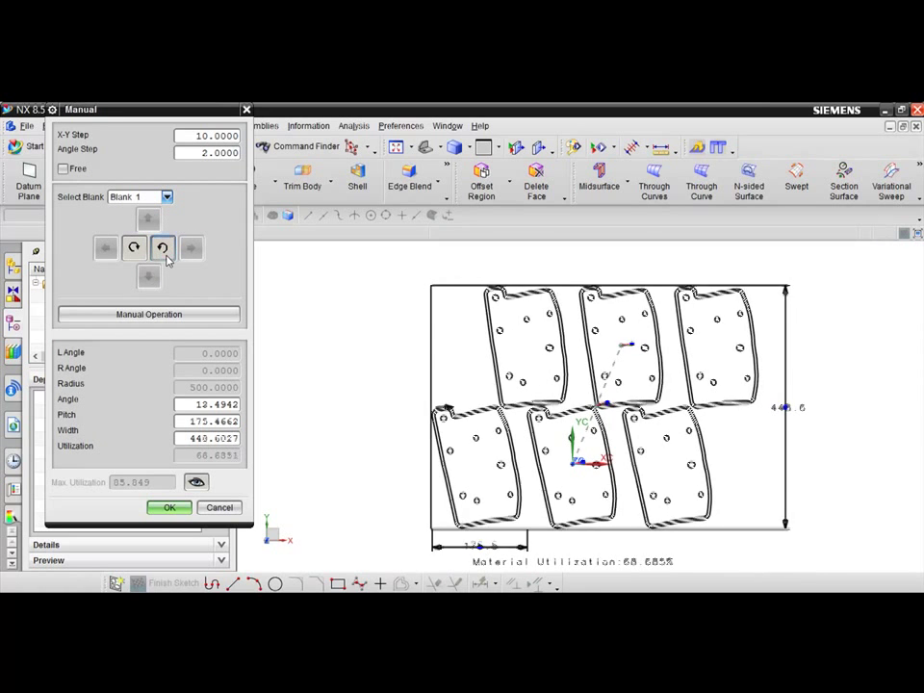
Rotate the blanks in the view about the lower middle blank's centre, reaching 54.824% utilization.
left_click(214, 316)
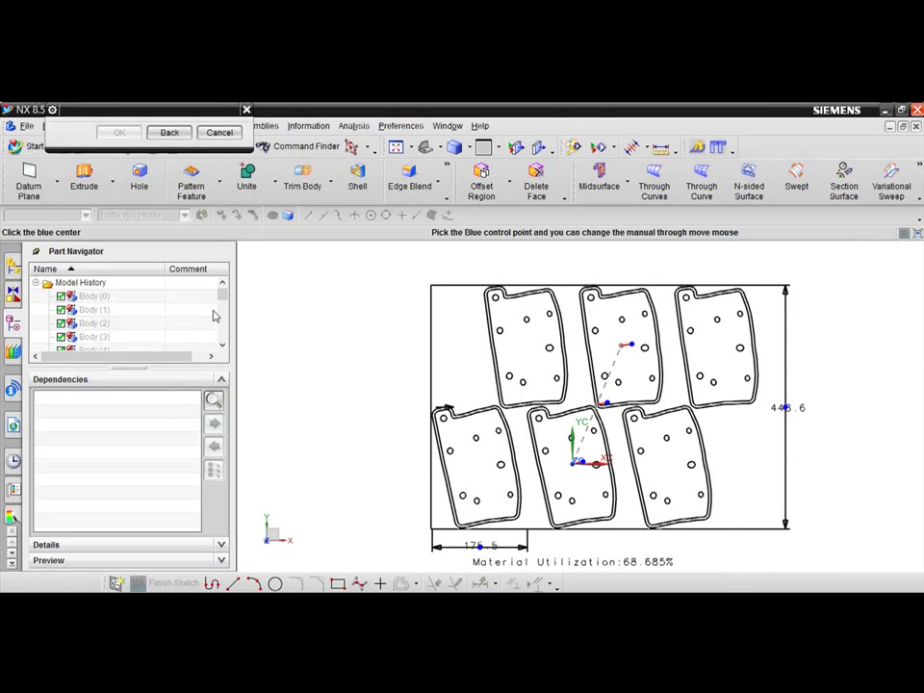
left_click(575, 462)
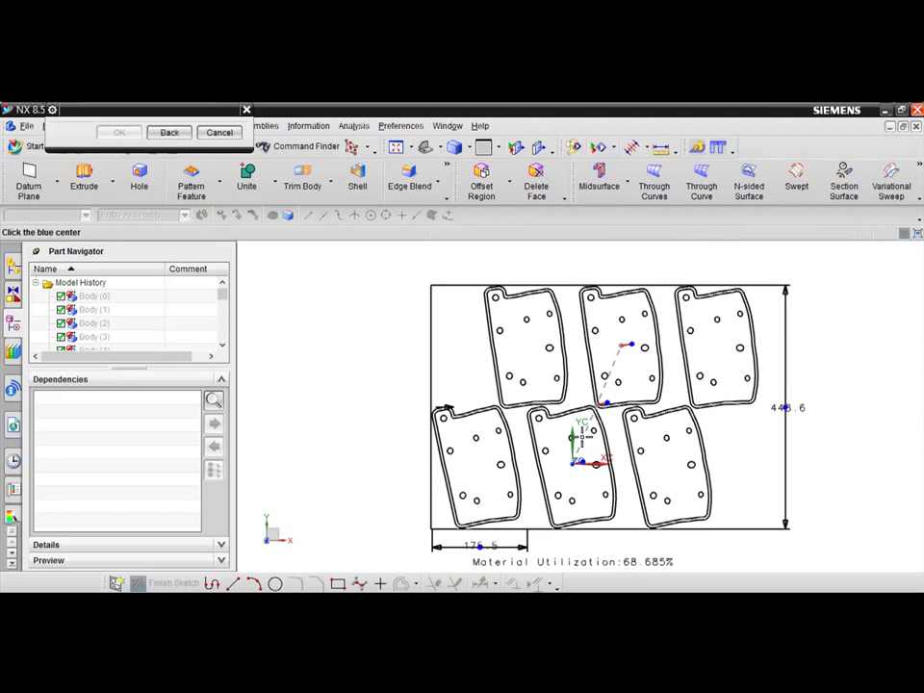
left_click(581, 466)
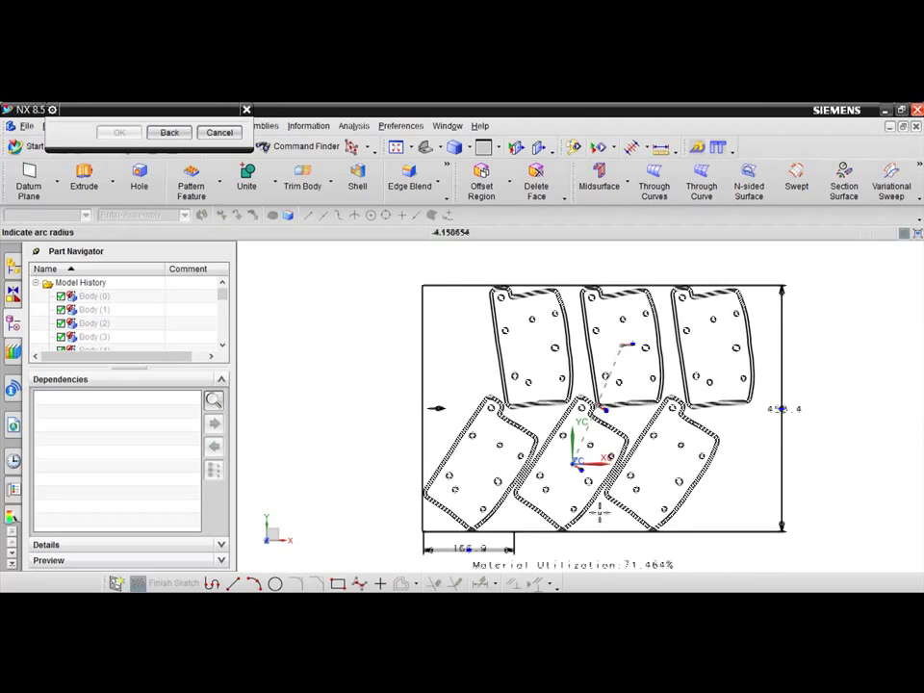
left_click(609, 526)
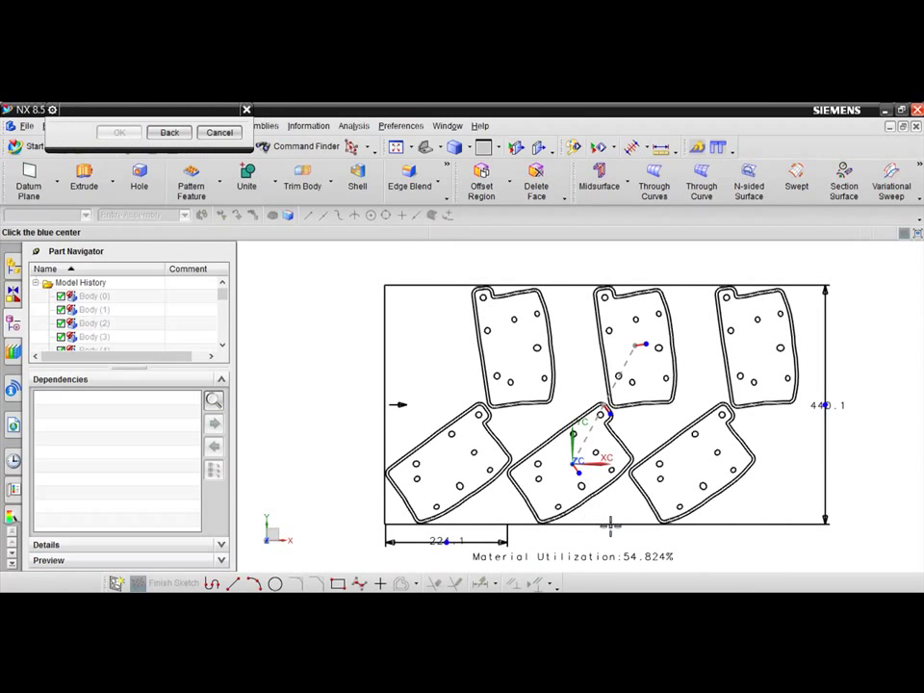
left_click(170, 134)
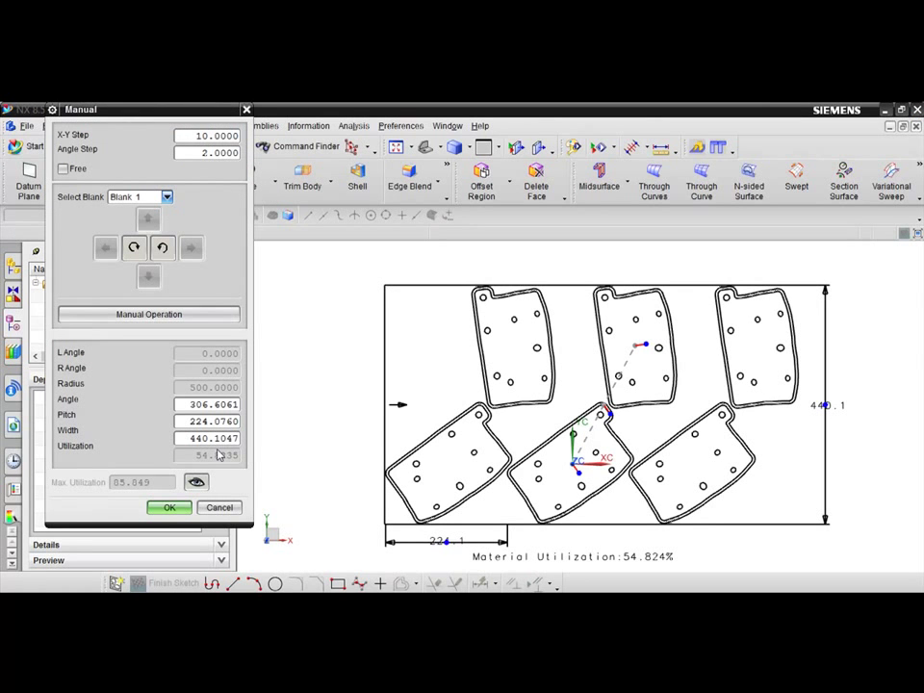
Discard manual changes, then generate a Per Coil nesting report with base material cost 0.35.
left_click(217, 507)
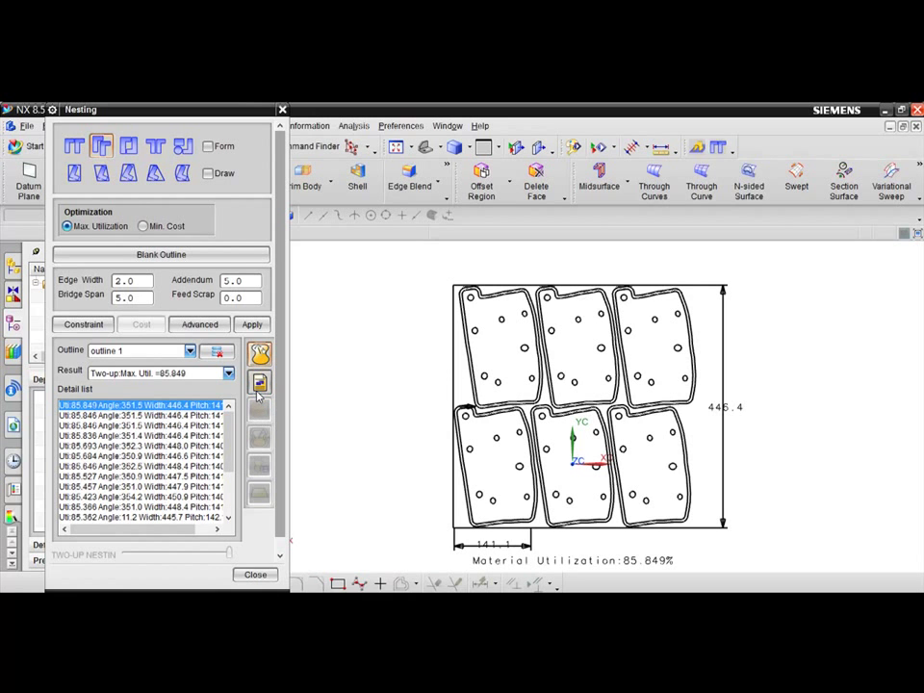
left_click(258, 389)
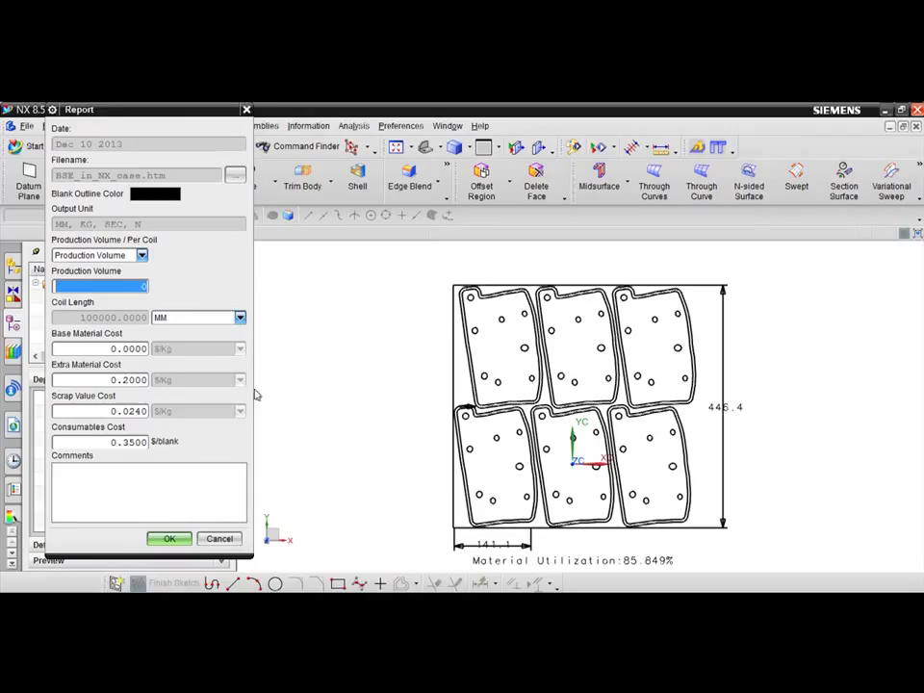
left_click(107, 348)
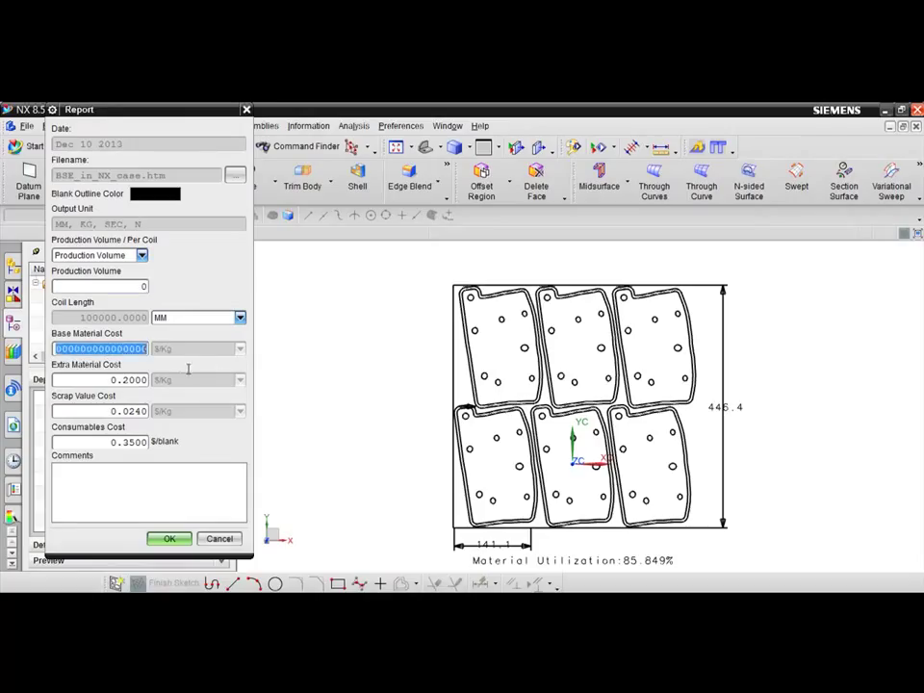
type("0.35")
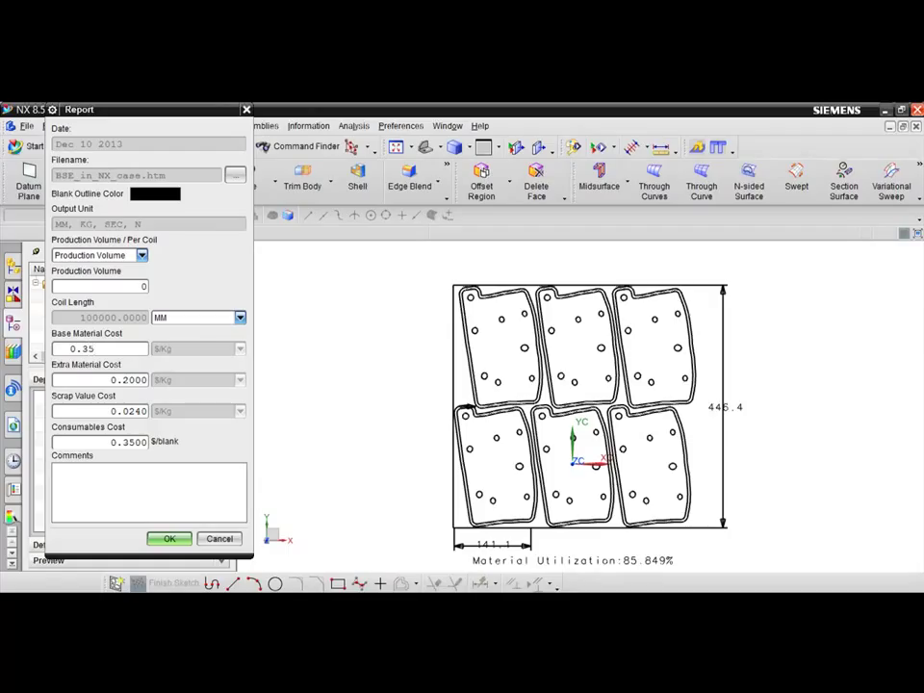
left_click(142, 255)
left_click(139, 281)
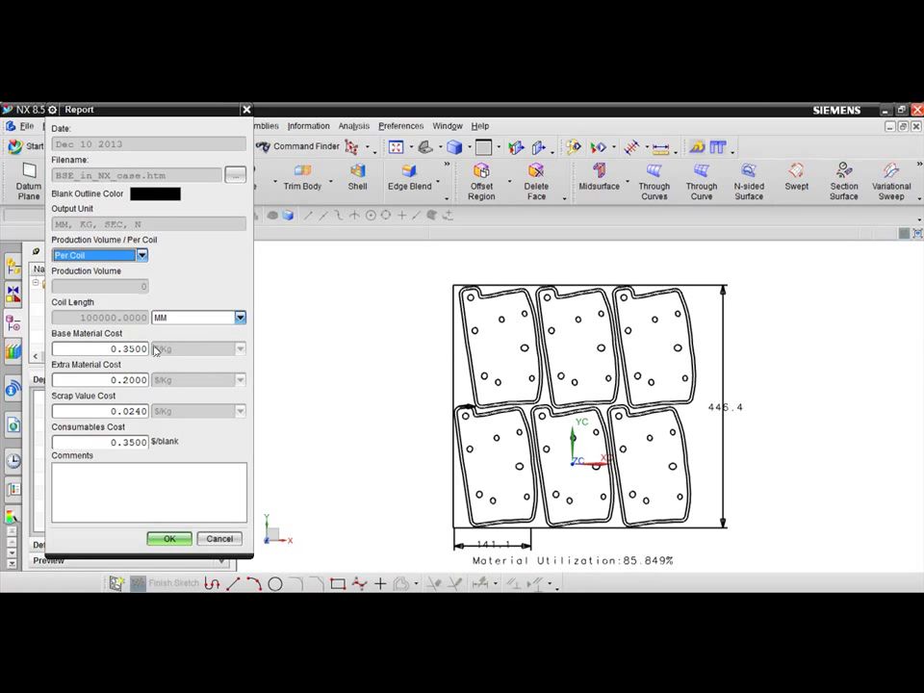
left_click(160, 537)
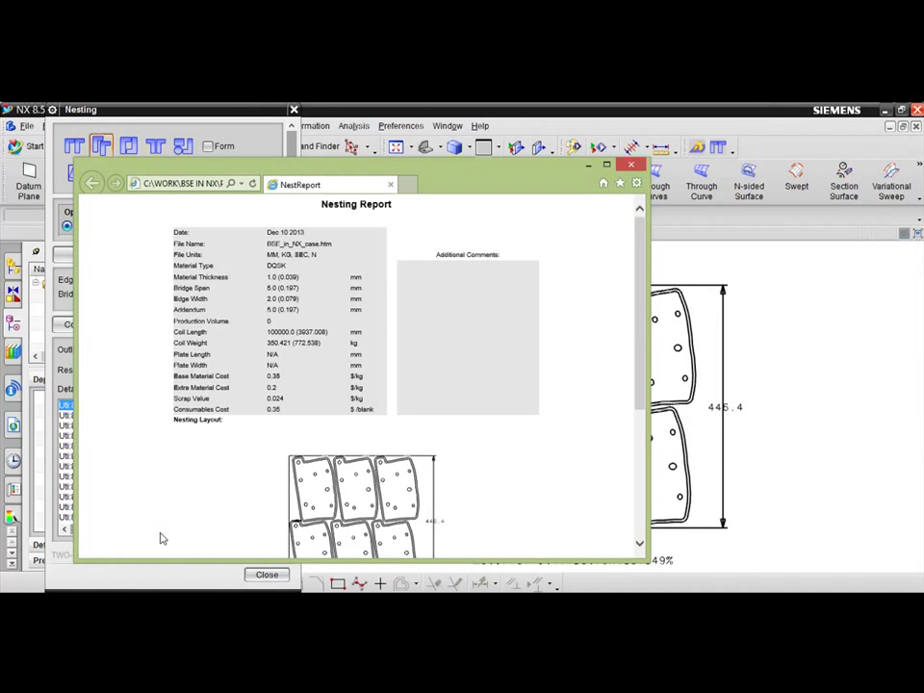
Maximize the Nesting Report, review its pitch 141.080 and width 446.396 results, then close it.
left_click(609, 168)
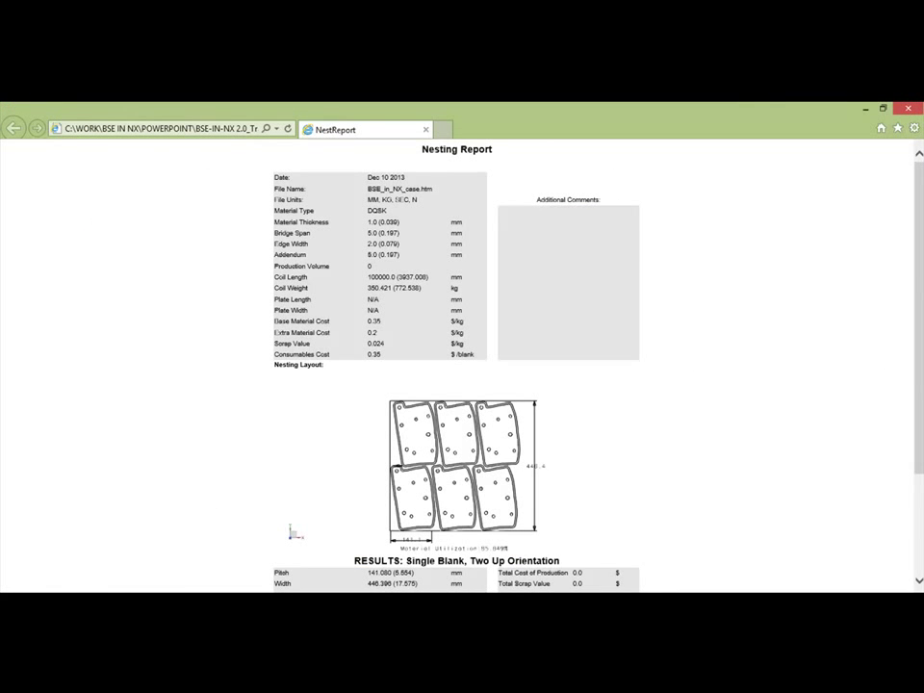
scroll(920, 458, "down", 3)
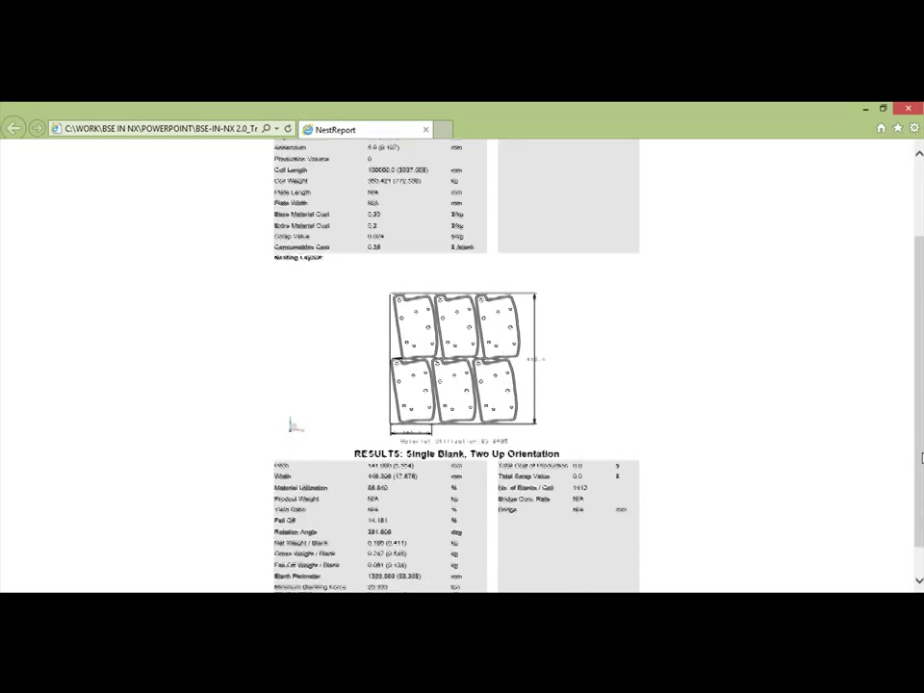
scroll(921, 458, "up", 3)
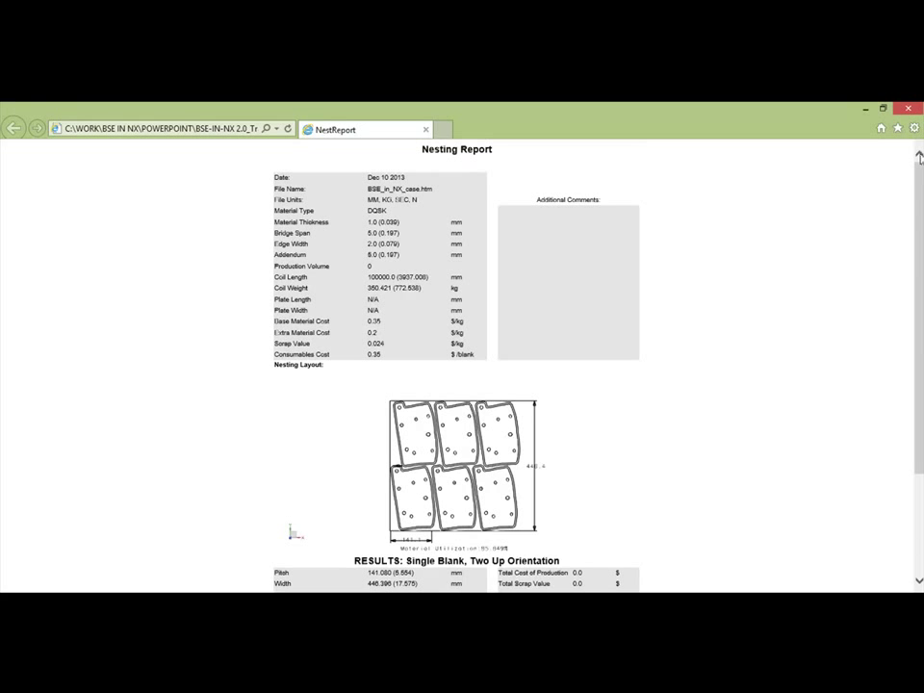
left_click(907, 109)
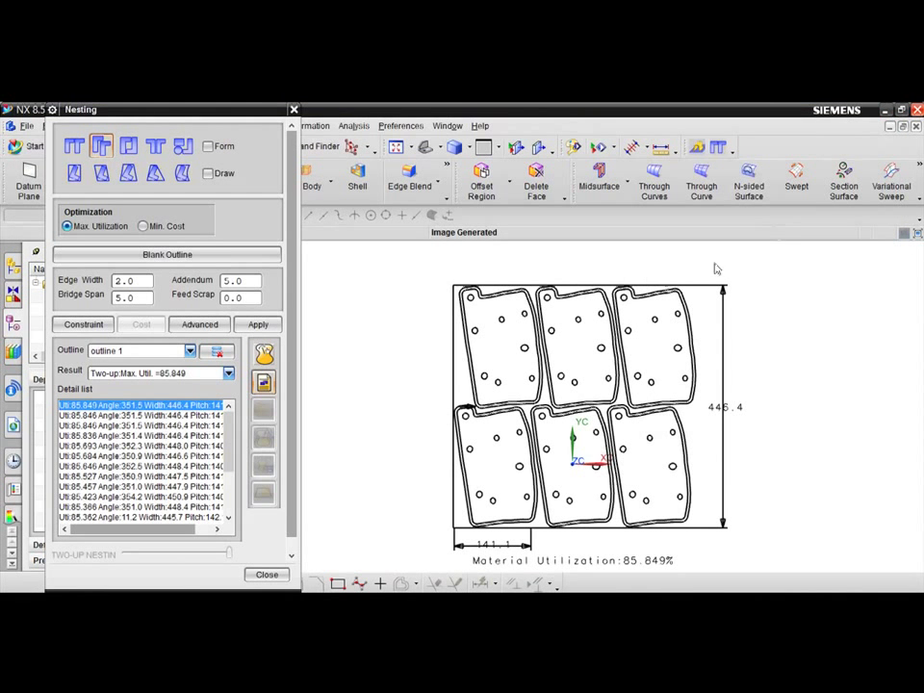